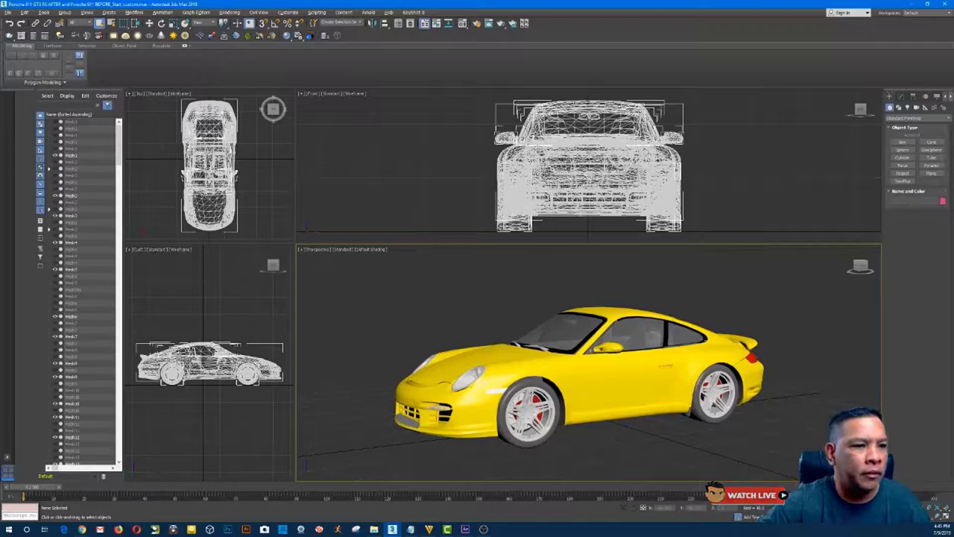
Delete the yellow stock car and unhide all the parts of the green custom car
alt+middle_drag(589, 362, 615, 377)
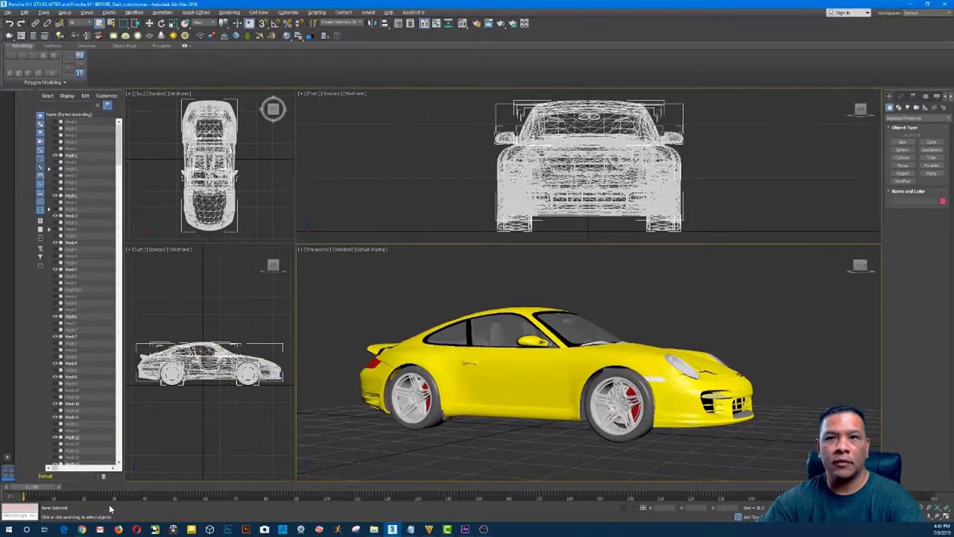
key(alt+w)
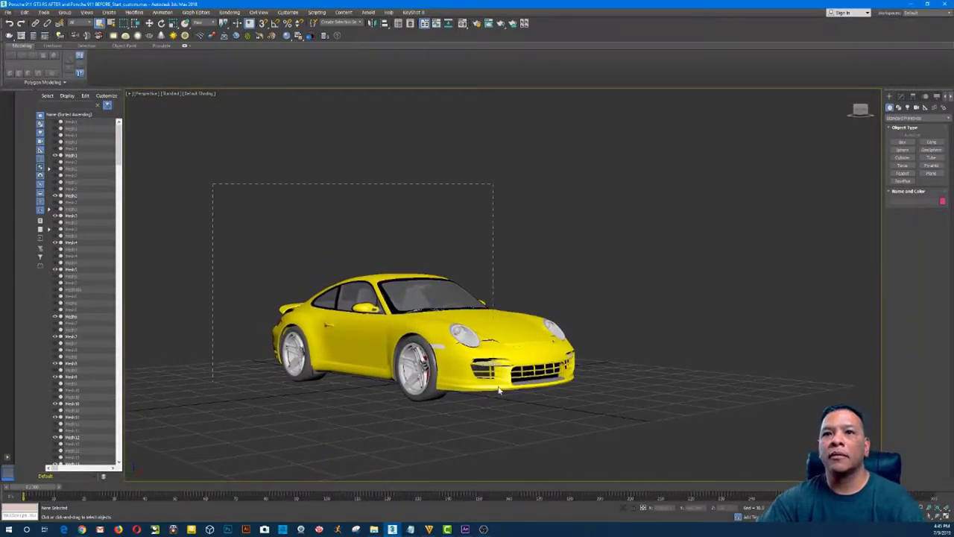
drag(500, 390, 501, 392)
key(Delete)
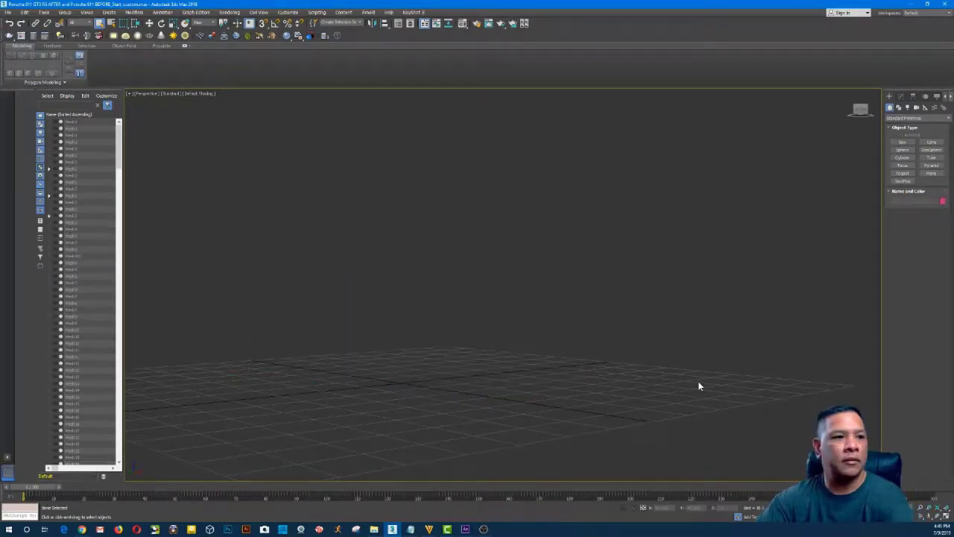
right_click(396, 180)
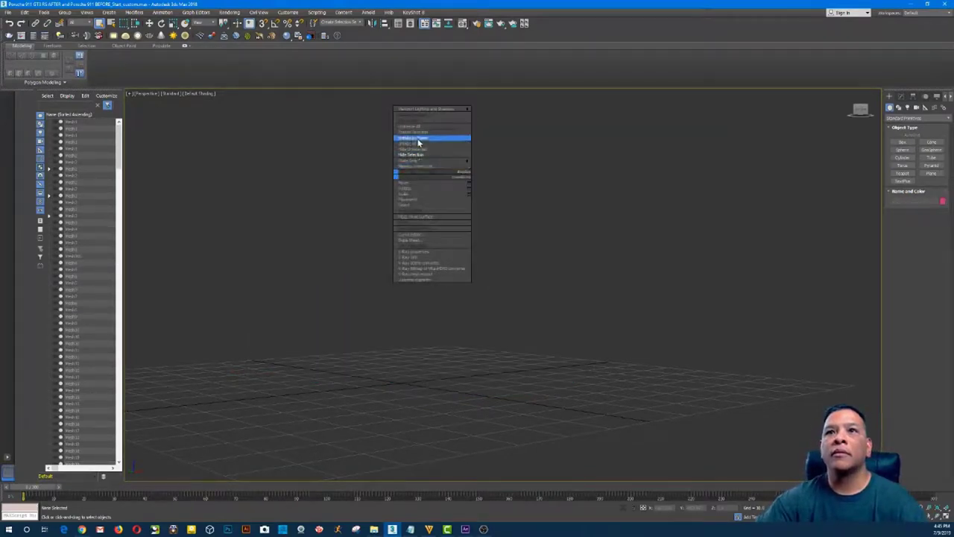
click(418, 145)
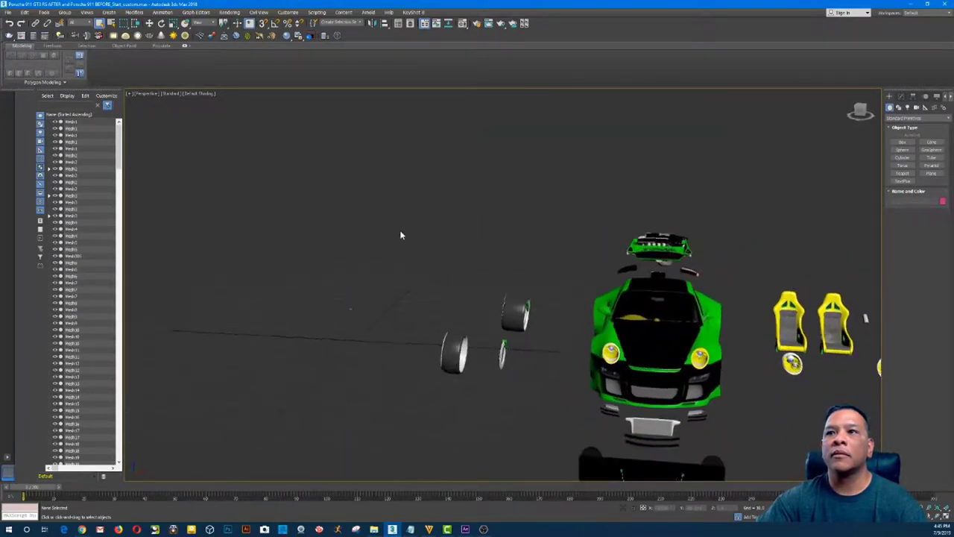
Select the green car body with all its exploded parts and move the whole set onto the grid
alt+middle_drag(399, 231, 343, 220)
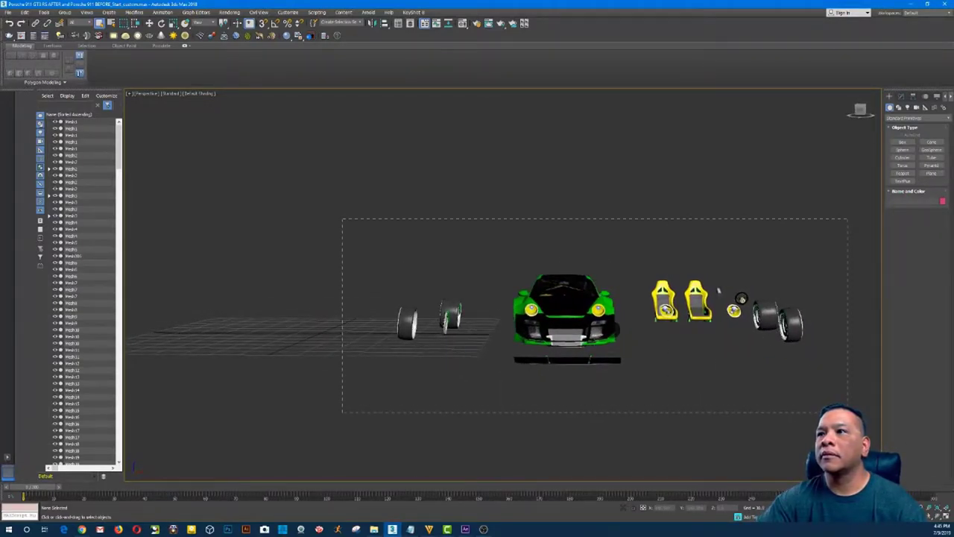
drag(847, 412, 848, 412)
right_click(603, 313)
click(633, 321)
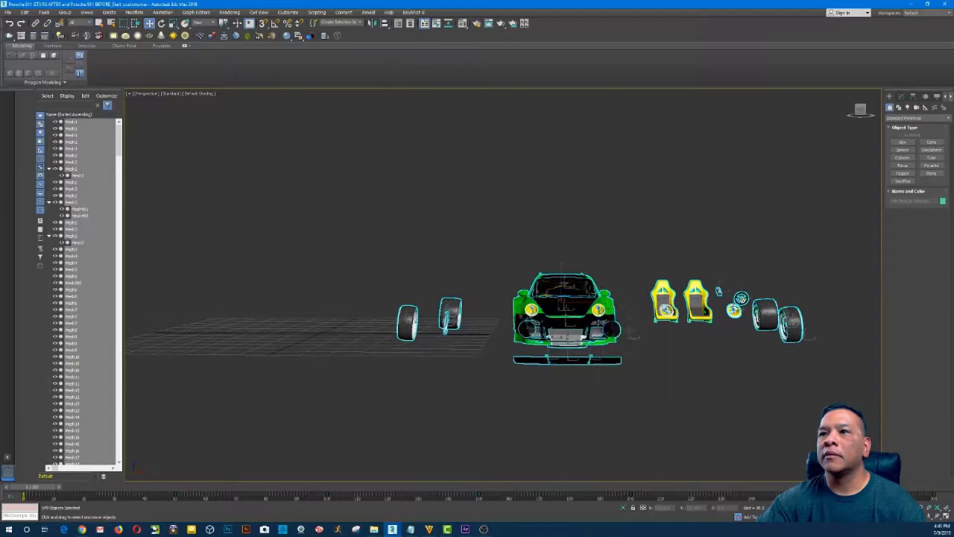
drag(609, 305, 363, 295)
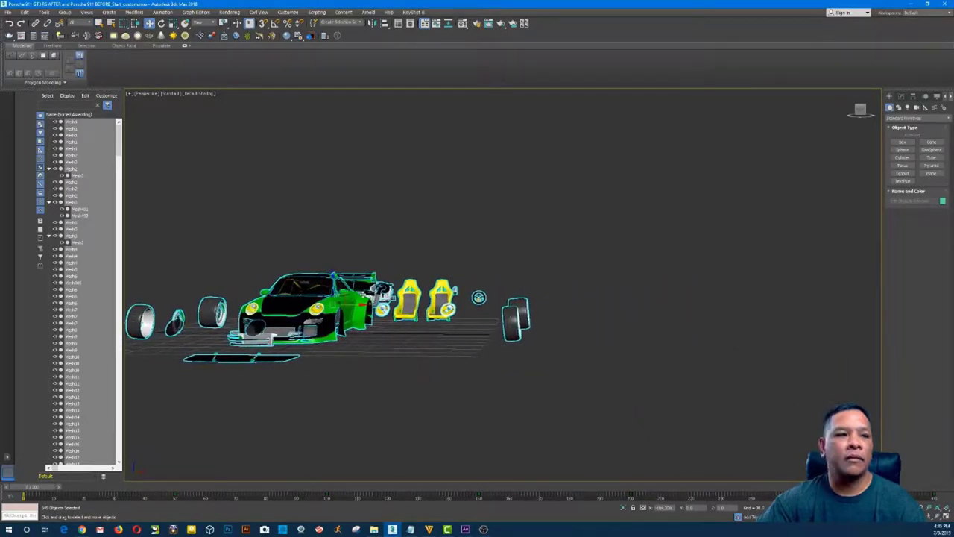
alt+middle_drag(362, 294, 363, 294)
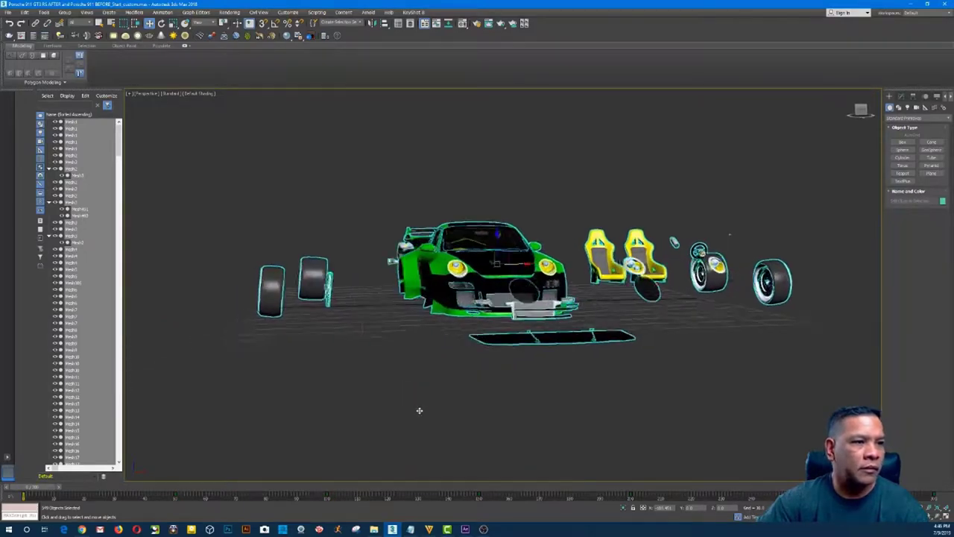
click(419, 415)
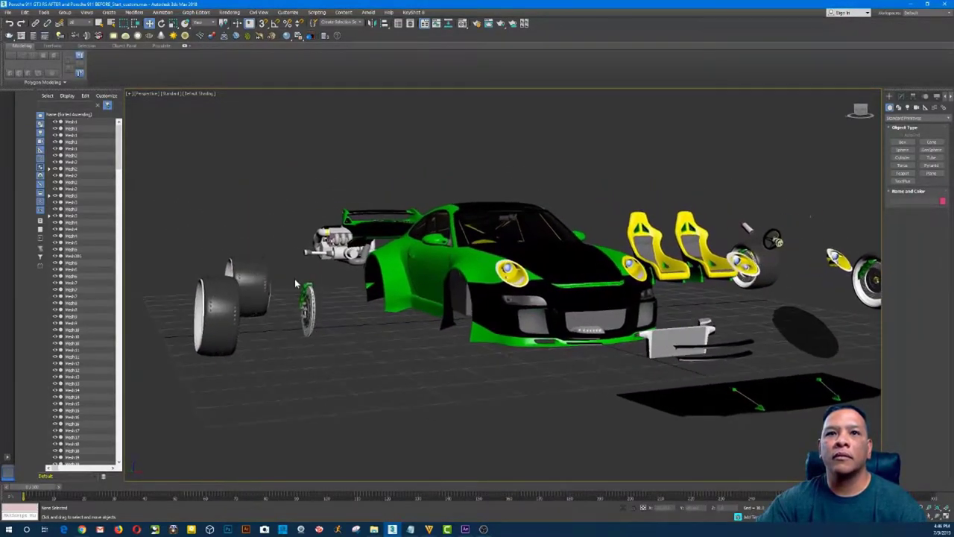
Move the front and rear wheel assemblies into the wheel arches on the car's right side
drag(292, 274, 355, 362)
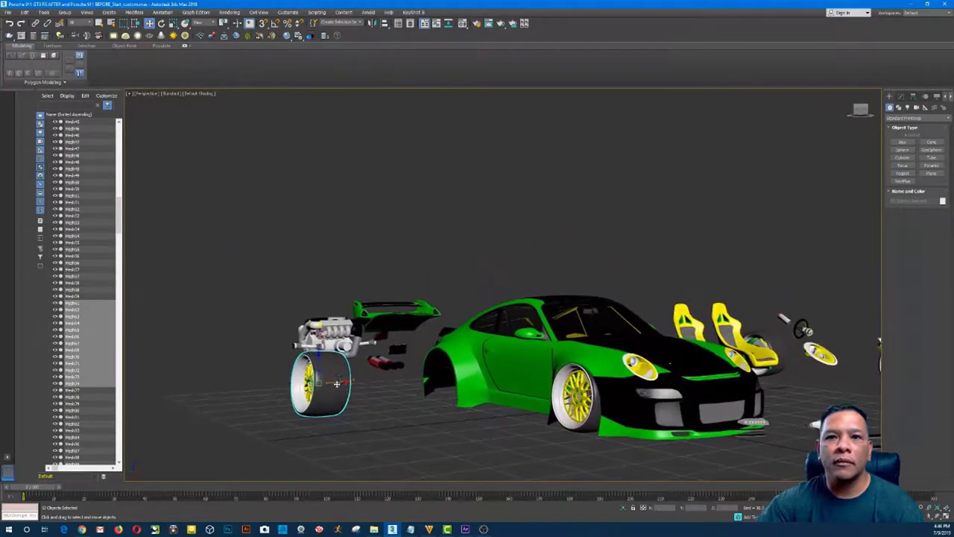
drag(342, 381, 432, 399)
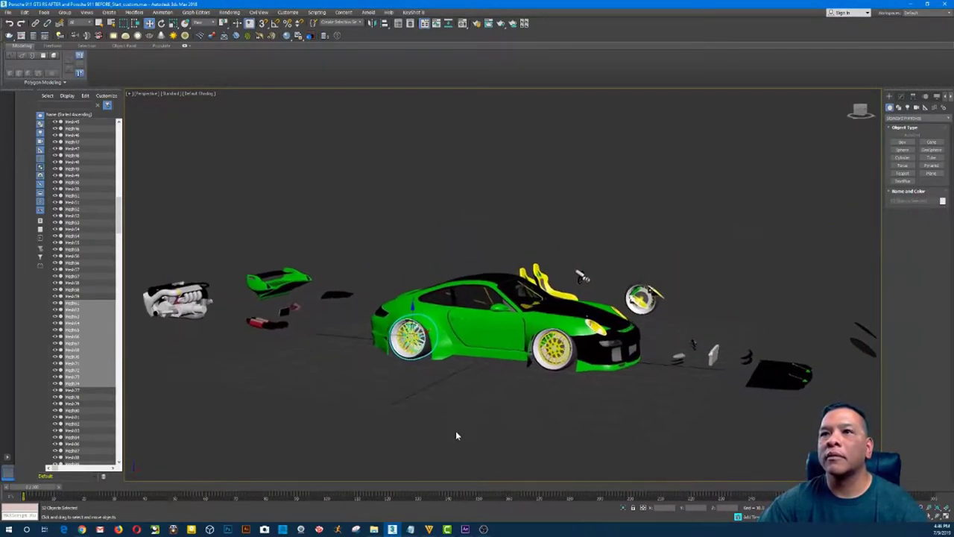
Move the red-and-black exhaust into the car's rear bumper so its tips stick out of the cutout
drag(381, 340, 409, 373)
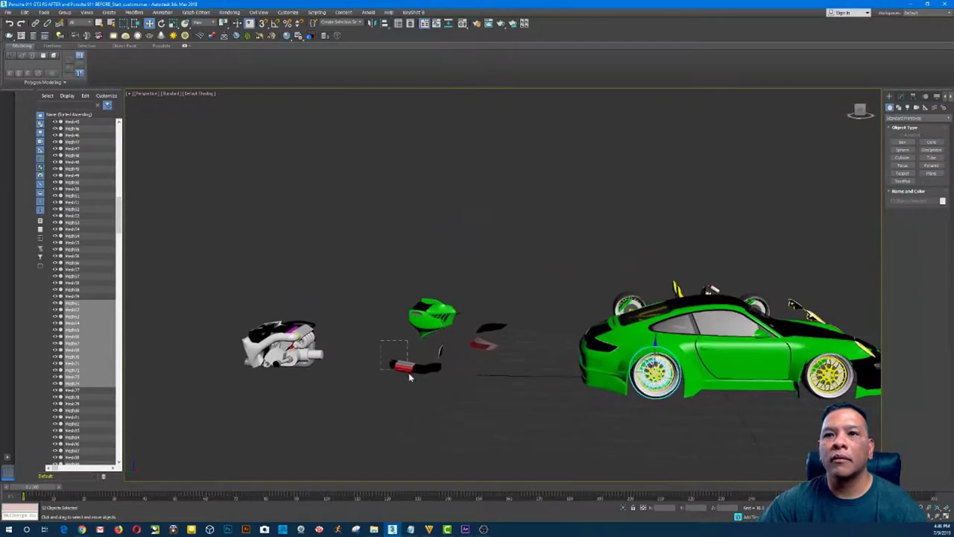
click(409, 385)
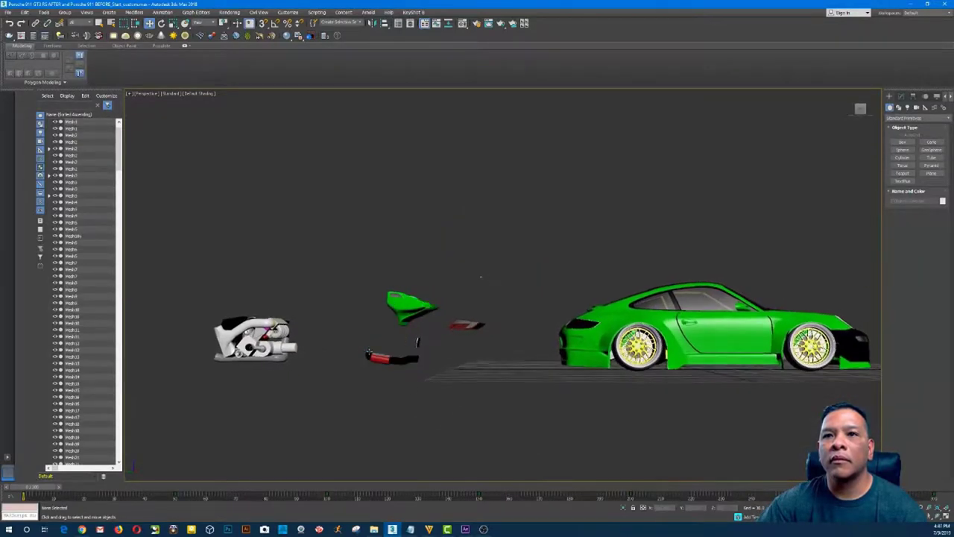
drag(358, 339, 383, 367)
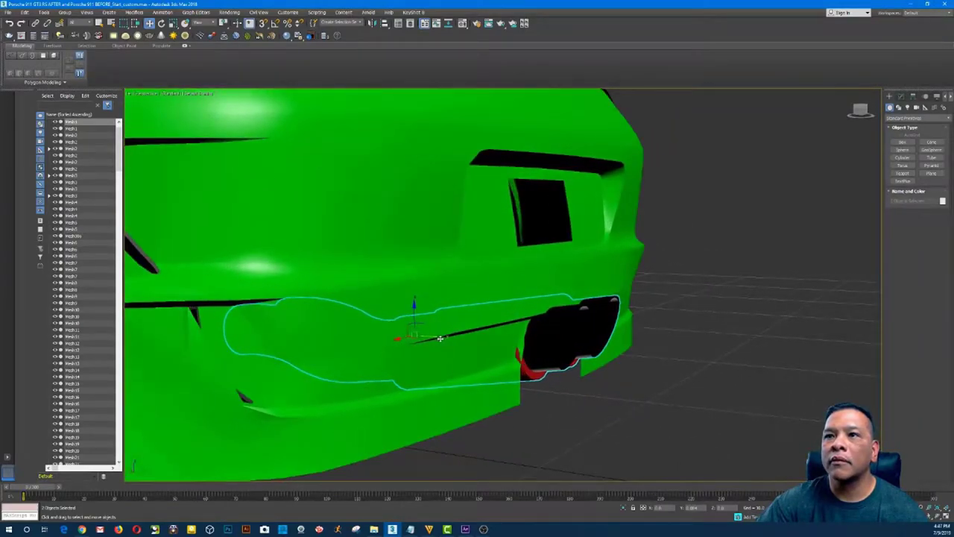
drag(443, 339, 449, 341)
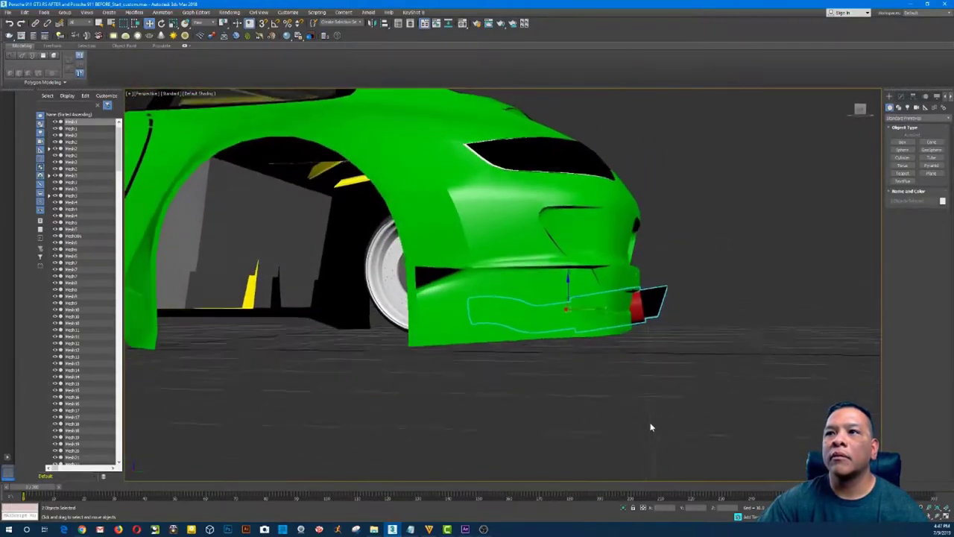
click(646, 426)
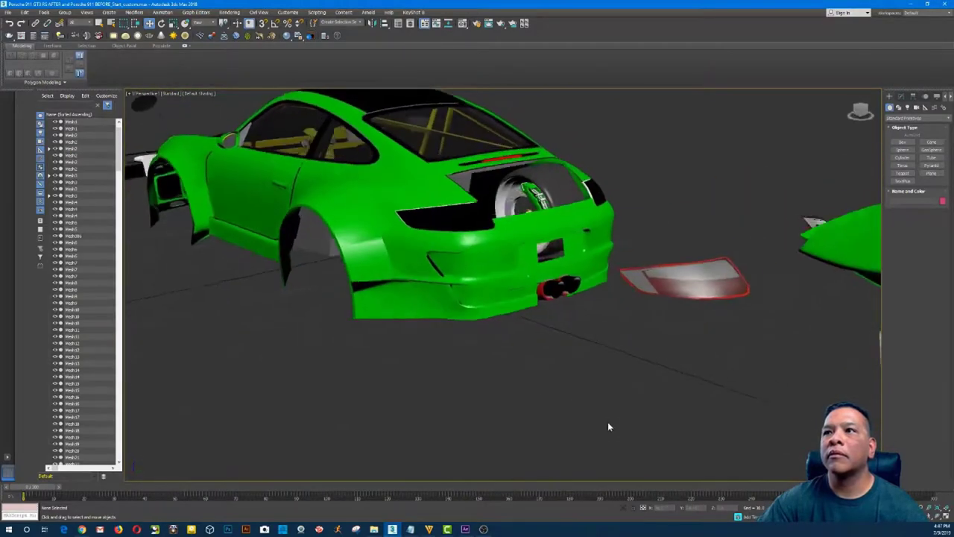
Move both tail lights into their openings on the rear of the green body
alt+middle_drag(608, 426, 427, 411)
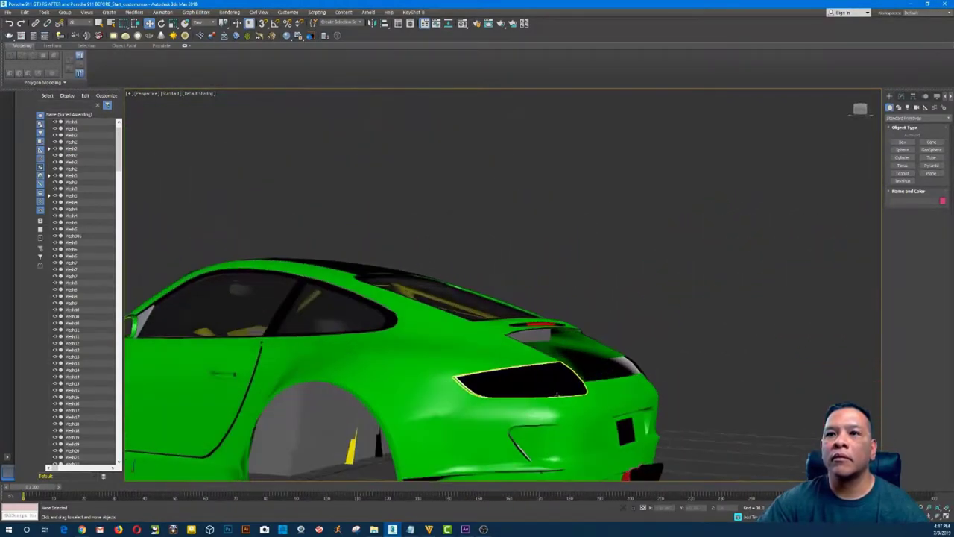
alt+middle_drag(556, 394, 673, 283)
click(682, 395)
alt+middle_drag(712, 336, 734, 337)
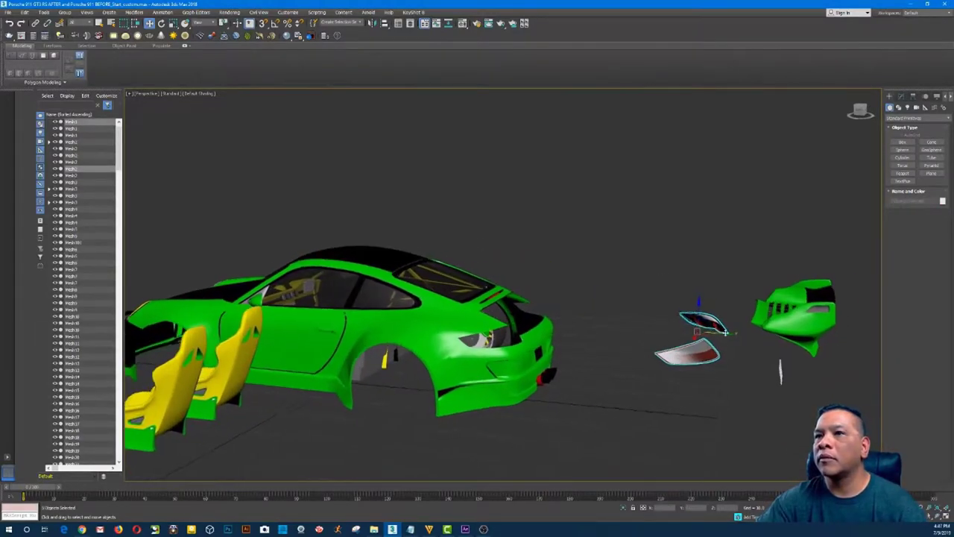
scroll(745, 337, up, 2)
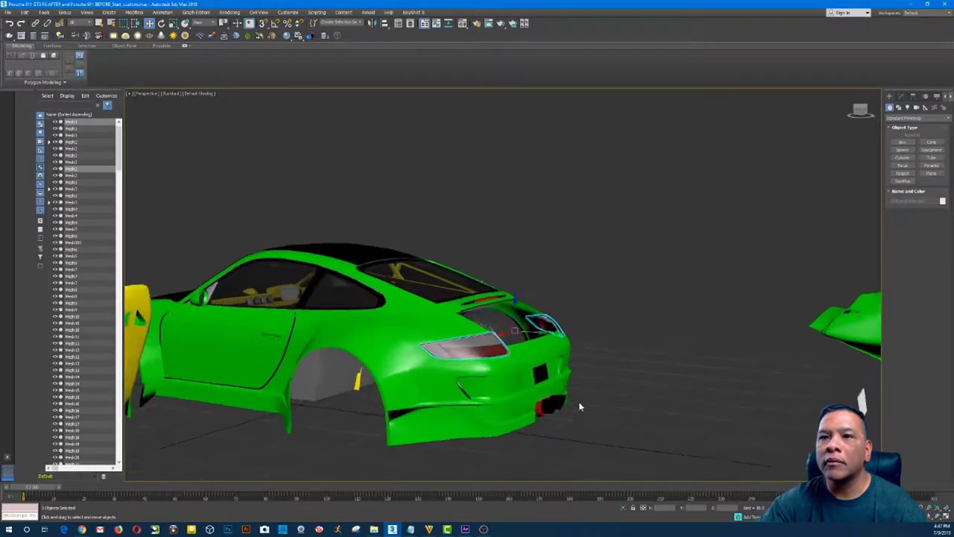
alt+middle_drag(579, 402, 634, 272)
click(648, 424)
Select the green rear spoiler with its vents and move it onto the engine opening at the car's rear
scroll(645, 423, down, 2)
drag(634, 272, 687, 305)
click(703, 324)
alt+middle_drag(703, 324, 755, 335)
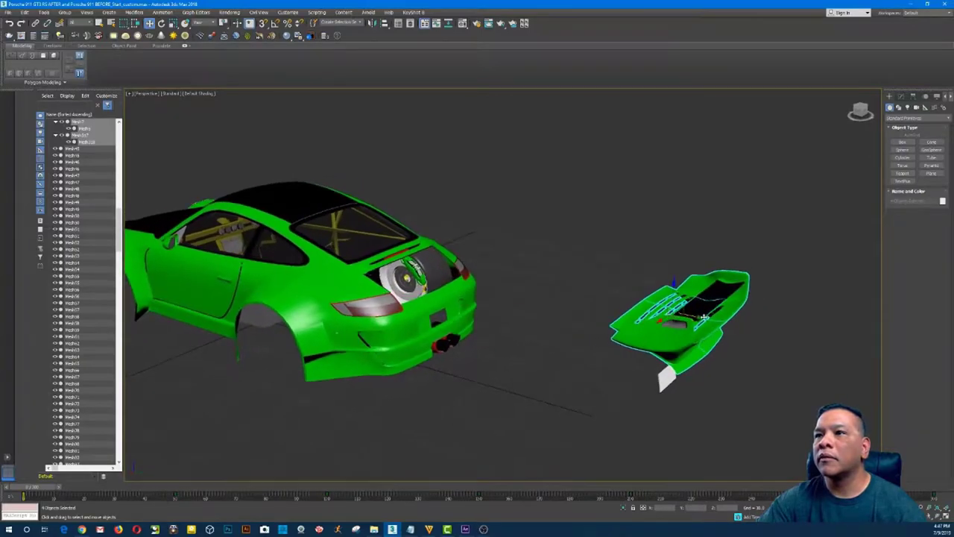
drag(691, 314, 546, 286)
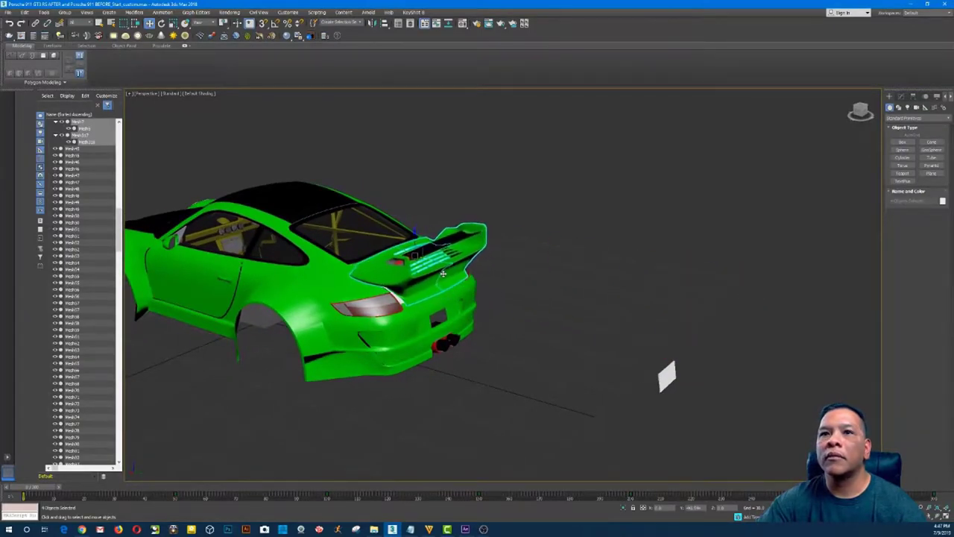
scroll(551, 275, up, 6)
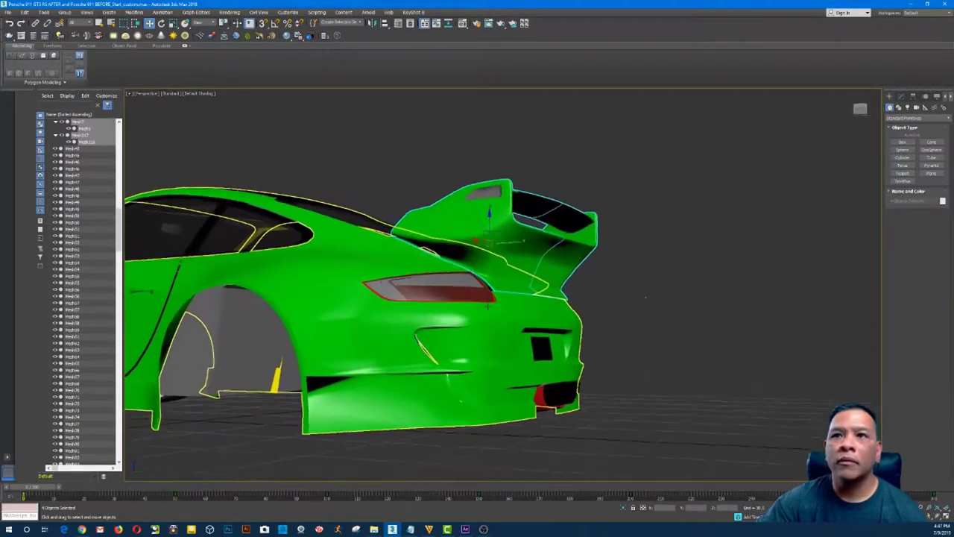
alt+middle_drag(569, 313, 681, 243)
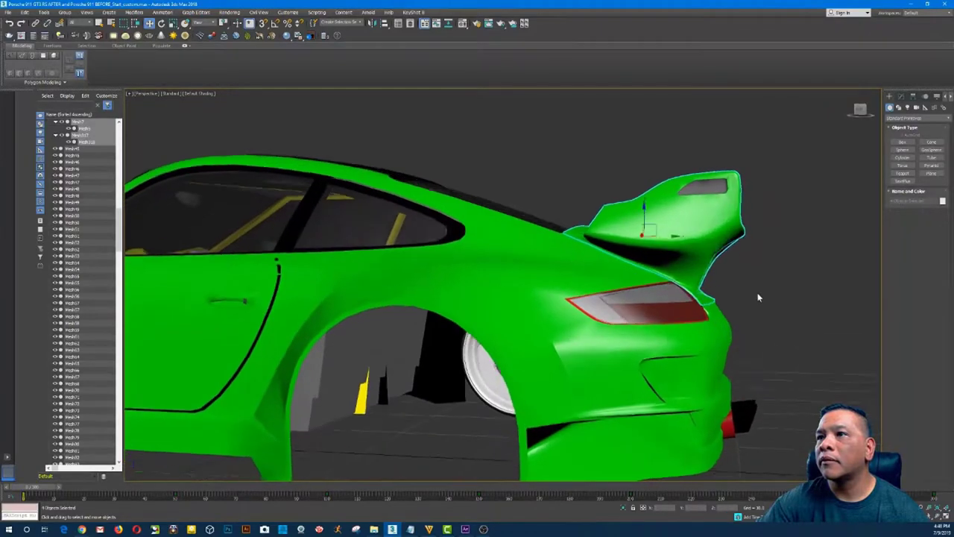
click(760, 293)
Move the white license plate into the recess on the rear bumper
scroll(760, 297, down, 6)
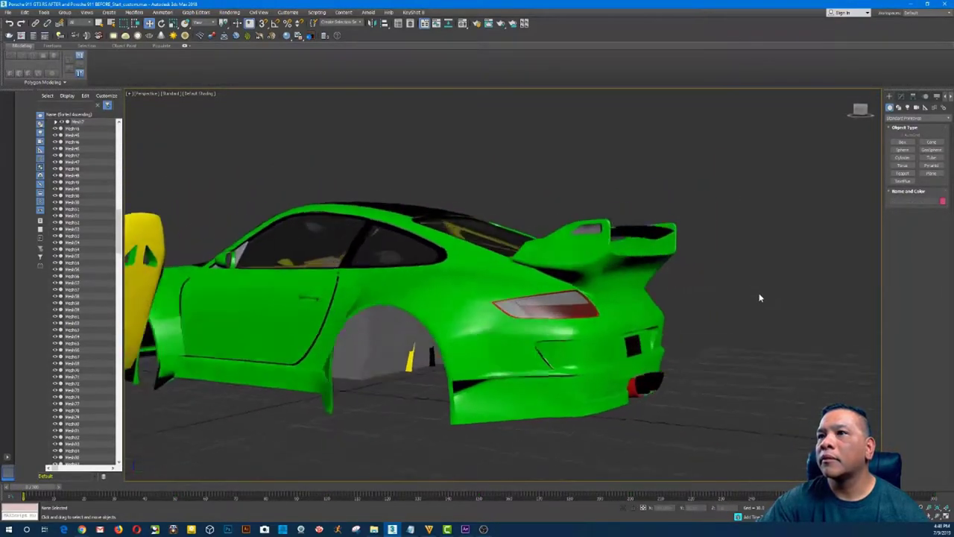
middle_drag(739, 296, 664, 279)
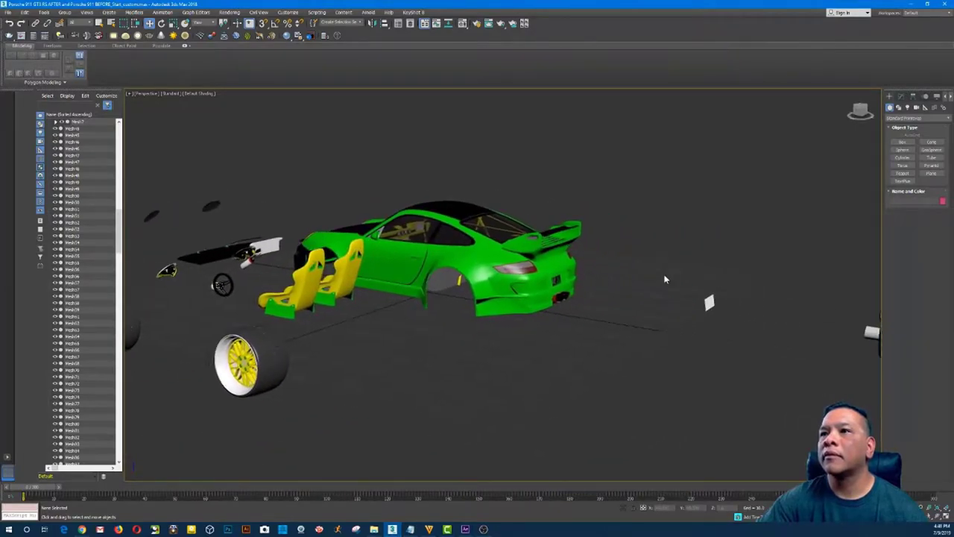
click(710, 304)
scroll(713, 350, up, 6)
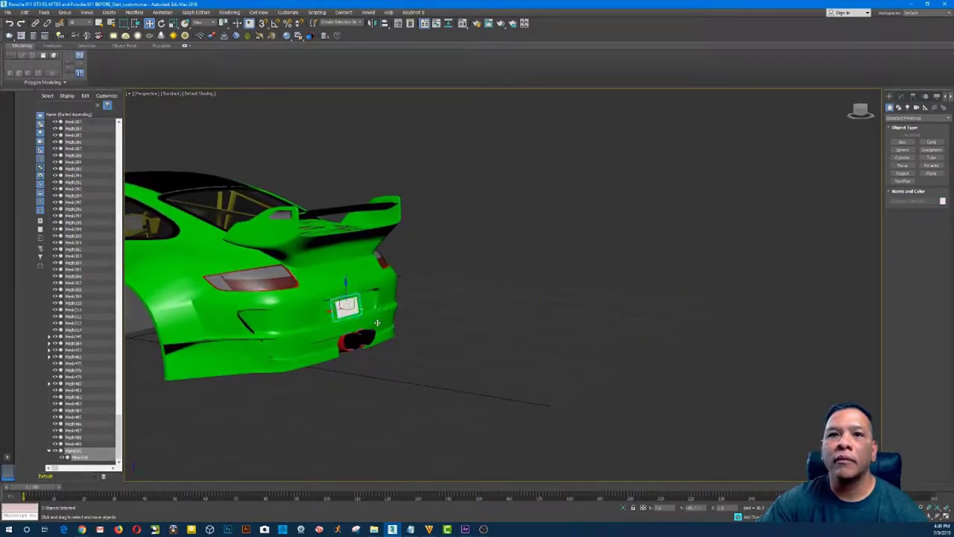
click(583, 346)
Hide the rear spoiler assembly to expose the engine bay
drag(603, 204, 545, 280)
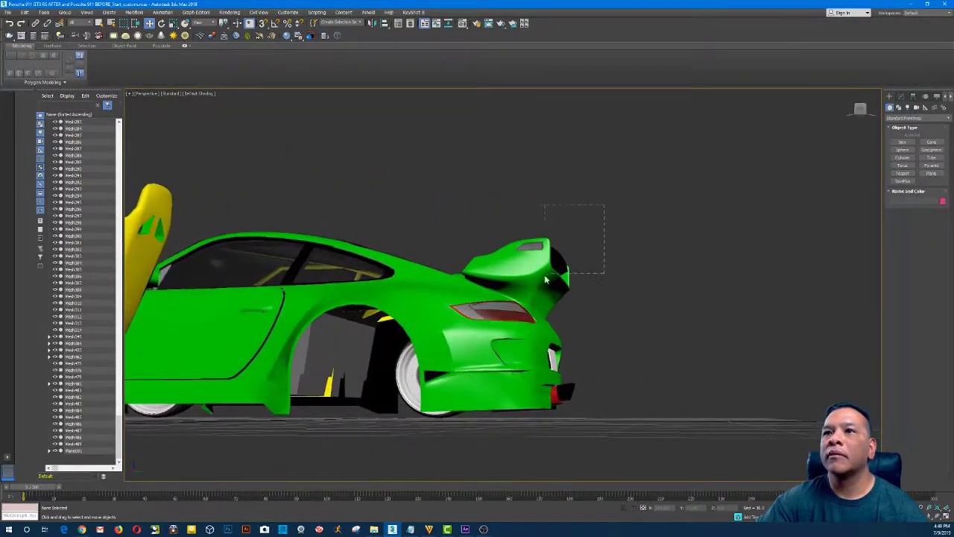
alt+middle_drag(540, 286, 676, 225)
right_click(626, 146)
click(654, 121)
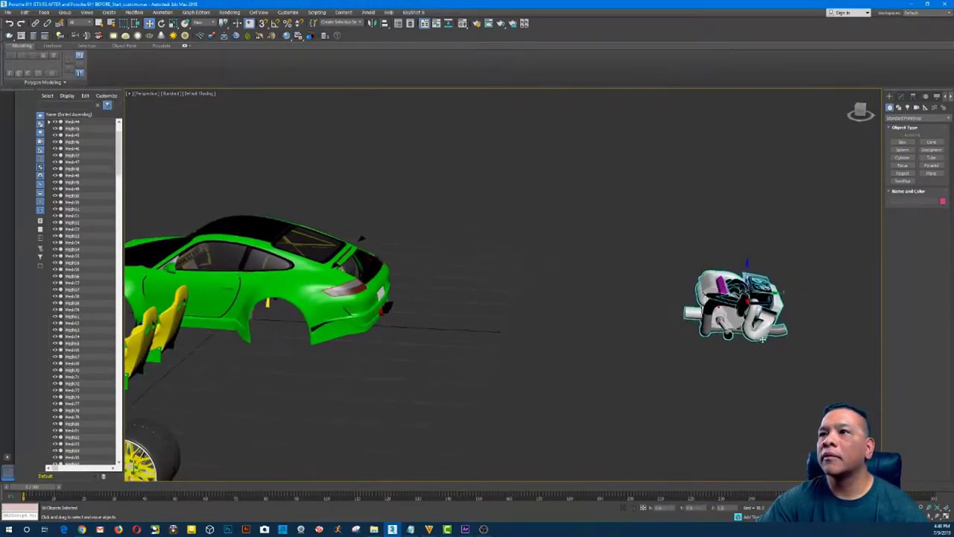
Move the complete engine into the rear engine bay and unhide all objects
alt+middle_drag(761, 339, 735, 340)
drag(760, 336, 411, 278)
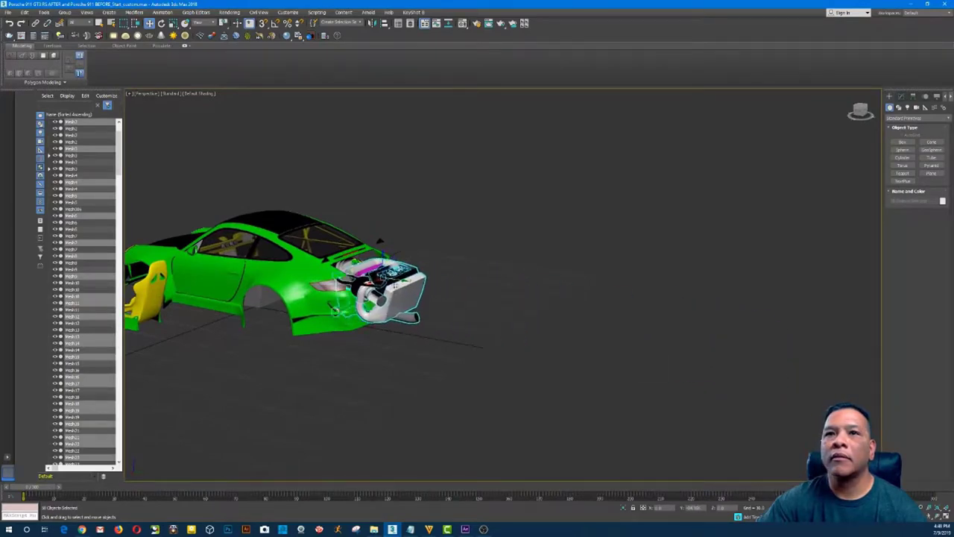
alt+middle_drag(495, 344, 628, 177)
right_click(628, 177)
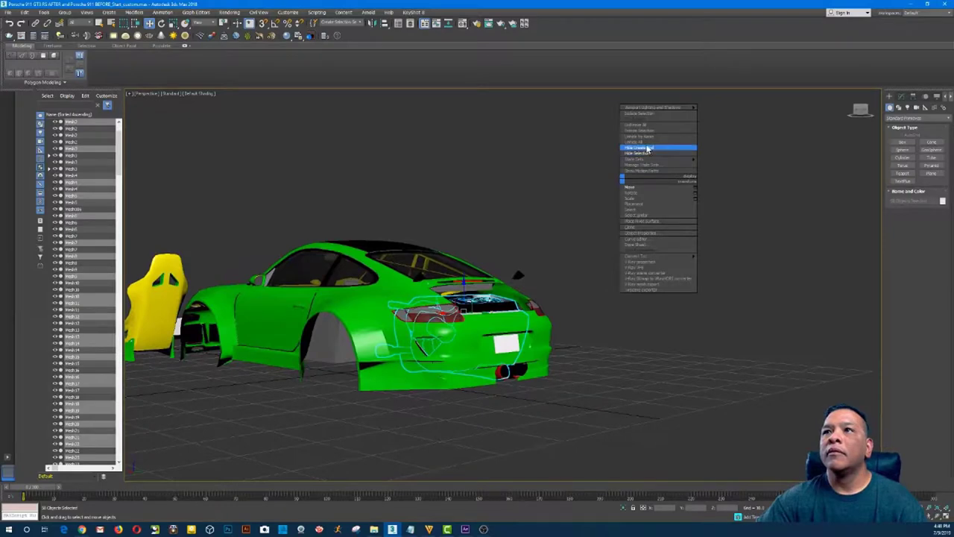
click(647, 149)
Move the front bumper's LED lights and slats into the side intakes of the black front bumper
alt+middle_drag(650, 145, 568, 276)
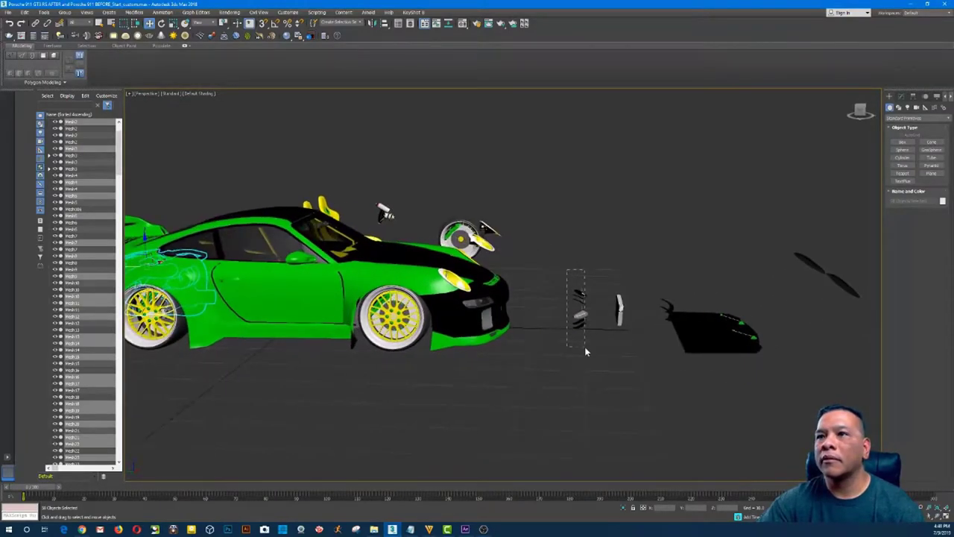
drag(585, 350, 585, 347)
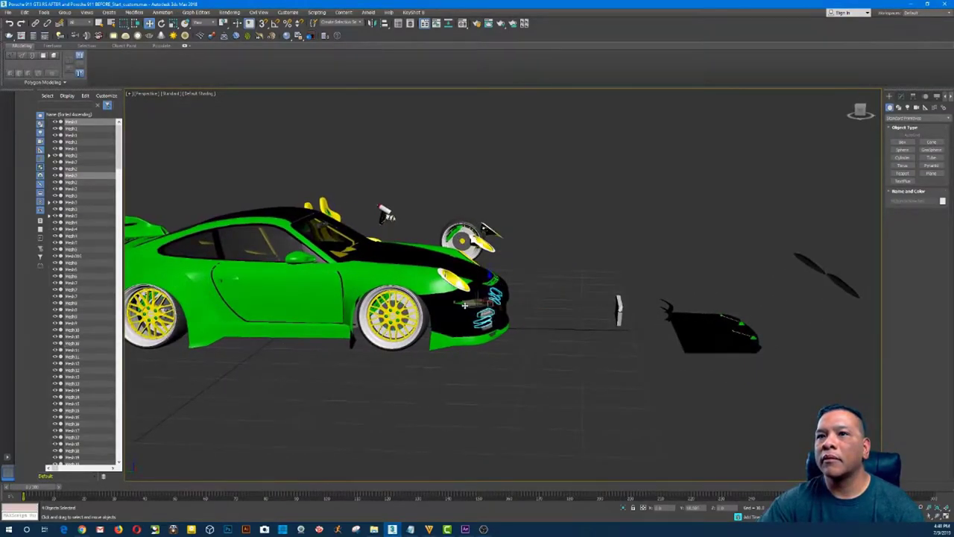
alt+middle_drag(494, 416, 619, 389)
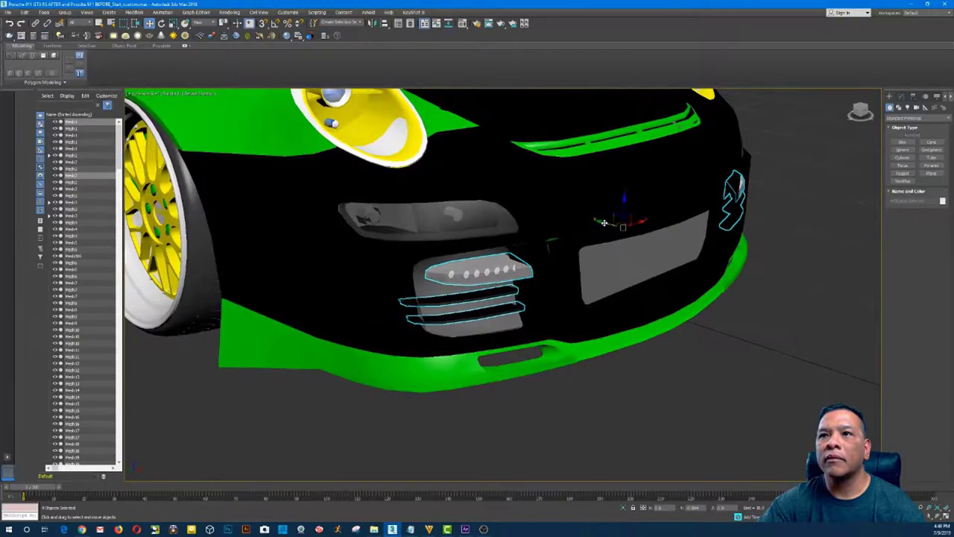
scroll(655, 369, down, 8)
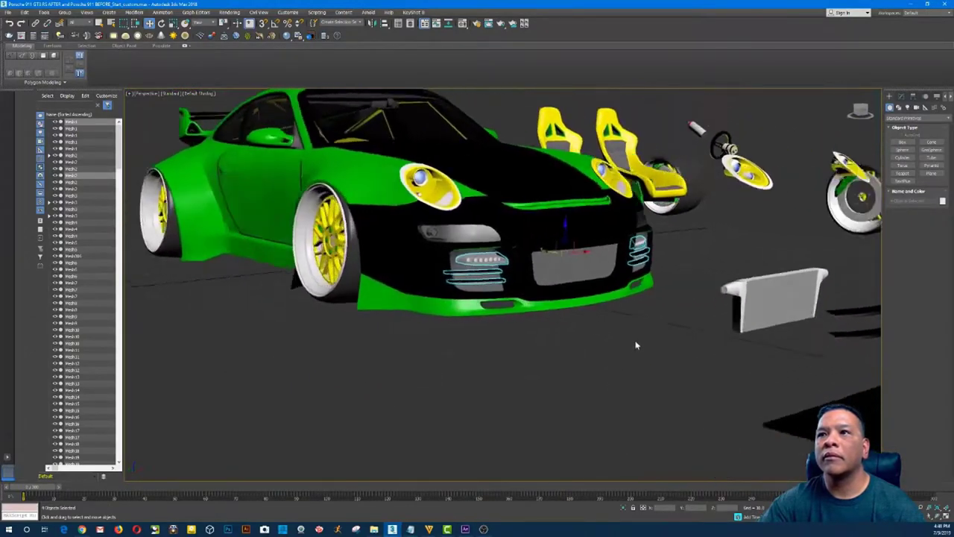
Move the grey intercooler into the central opening of the black front bumper and adjust its depth
alt+middle_drag(636, 345, 714, 249)
alt+middle_drag(765, 326, 746, 289)
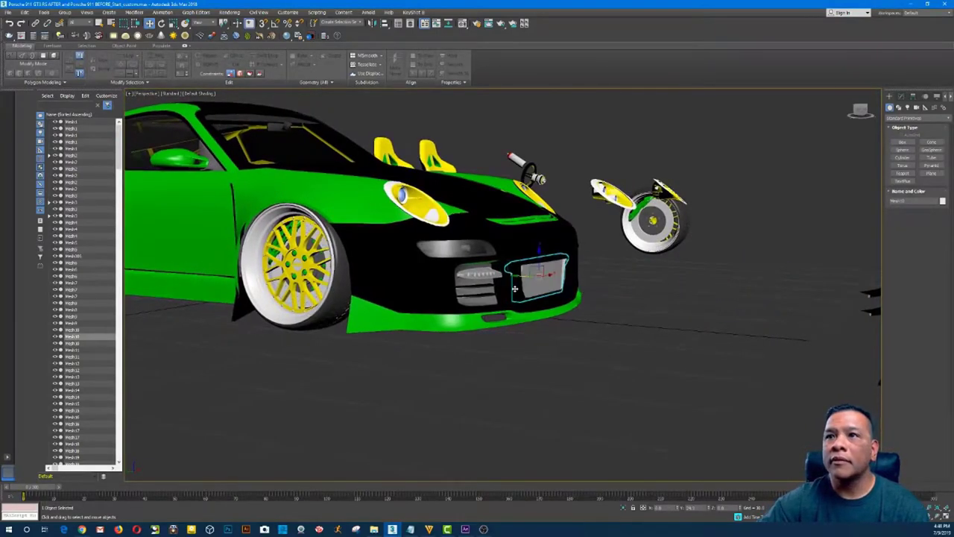
scroll(622, 357, up, 8)
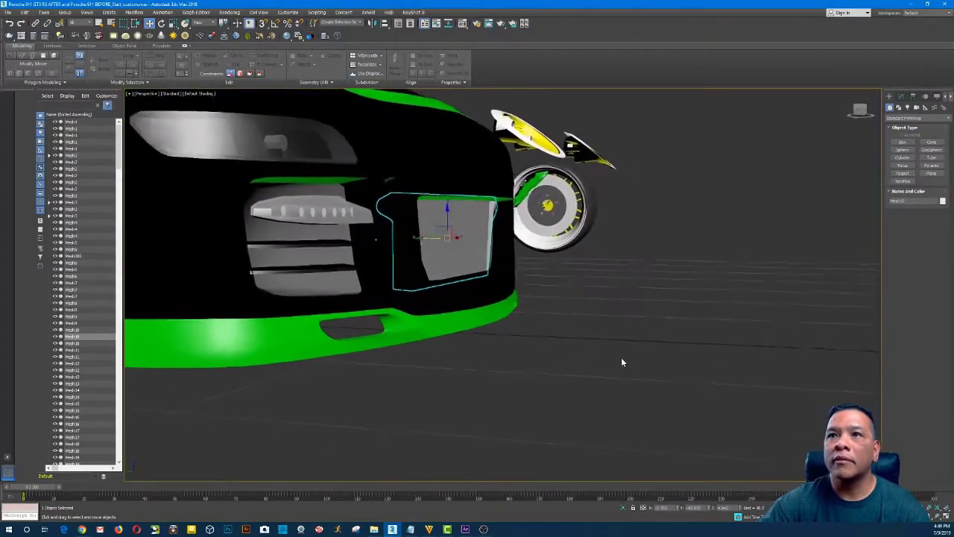
alt+middle_drag(621, 357, 636, 356)
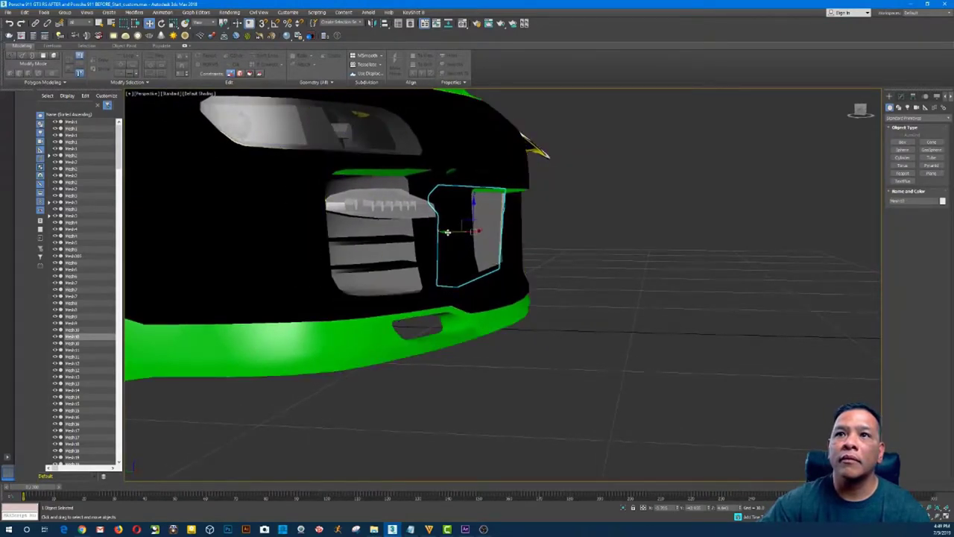
alt+middle_drag(447, 231, 699, 280)
Move the pair of curved black slats across the central grille opening of the front bumper
click(639, 326)
drag(701, 280, 761, 342)
alt+middle_drag(761, 342, 455, 318)
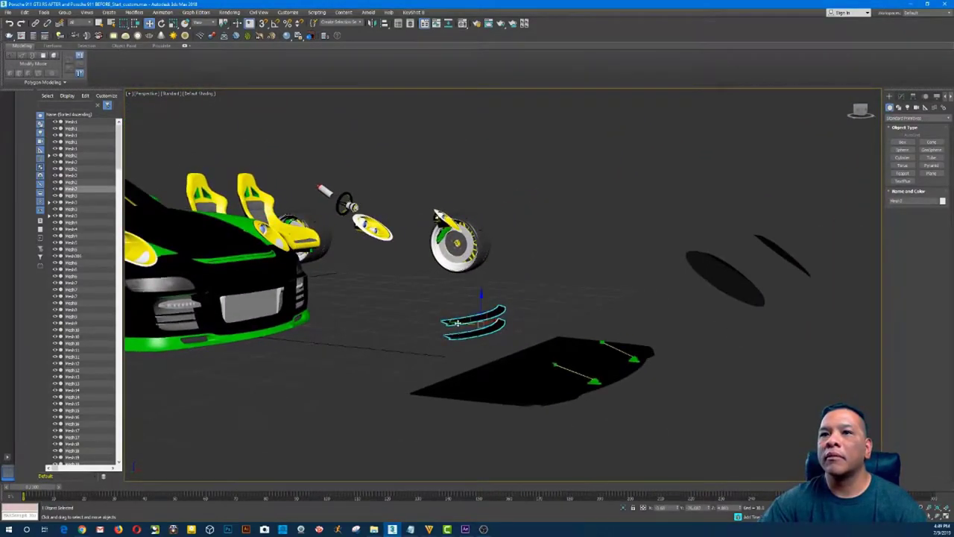
scroll(349, 366, up, 5)
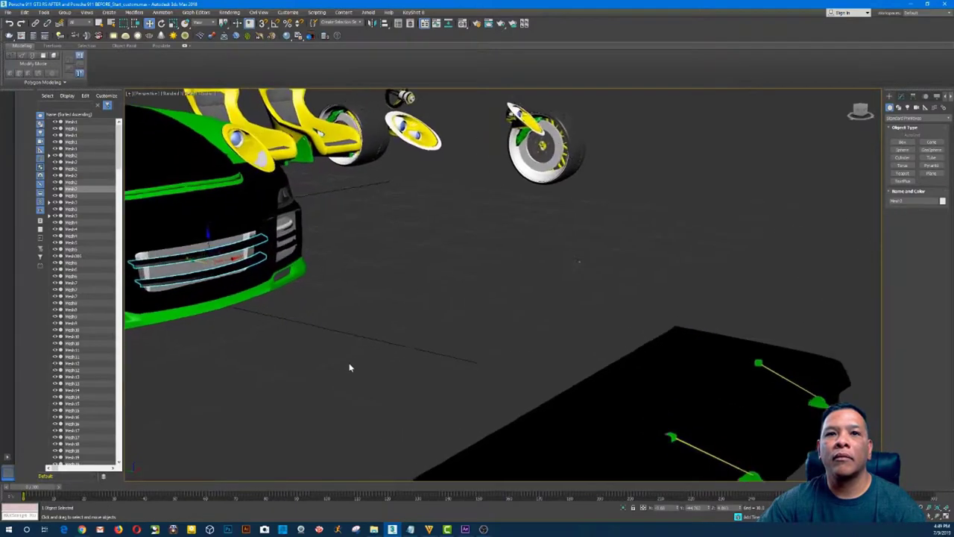
middle_drag(350, 365, 560, 323)
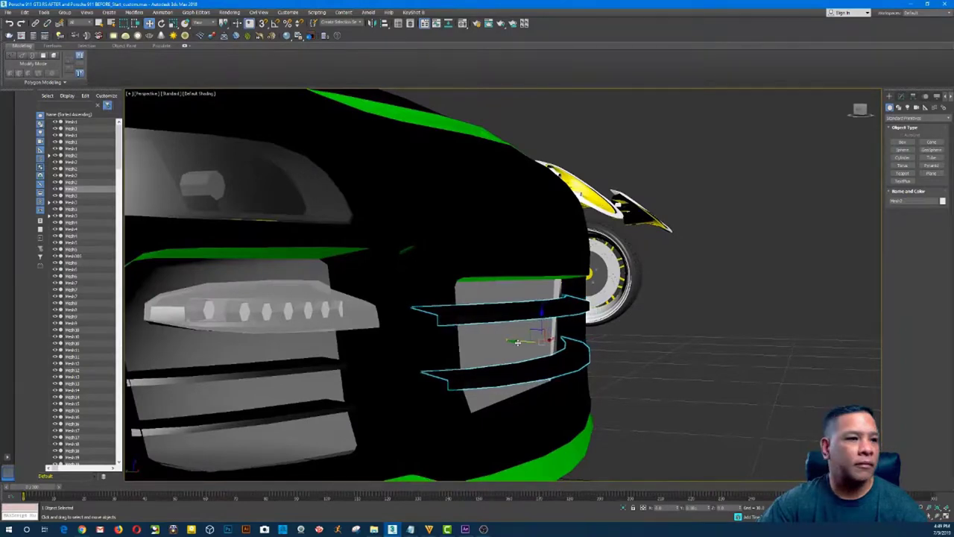
scroll(513, 341, down, 10)
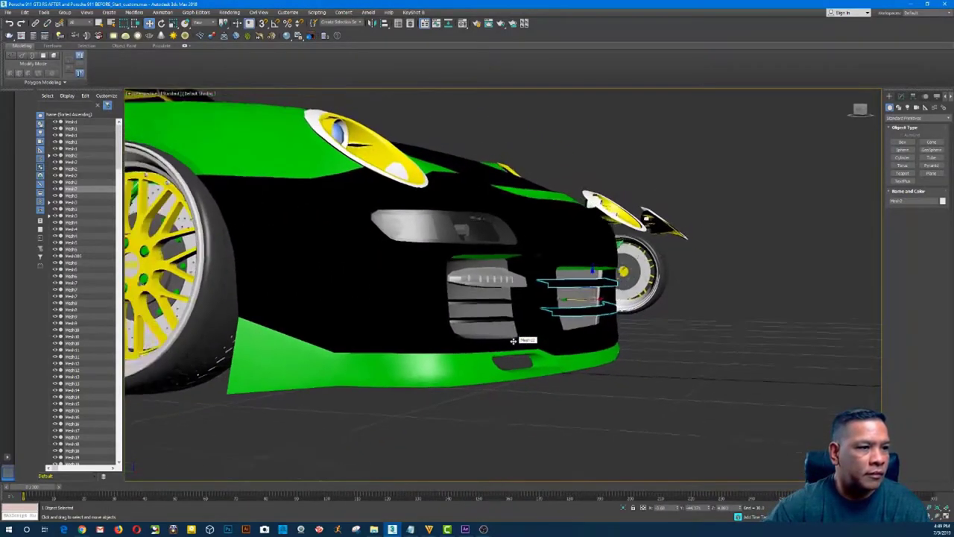
scroll(514, 339, down, 8)
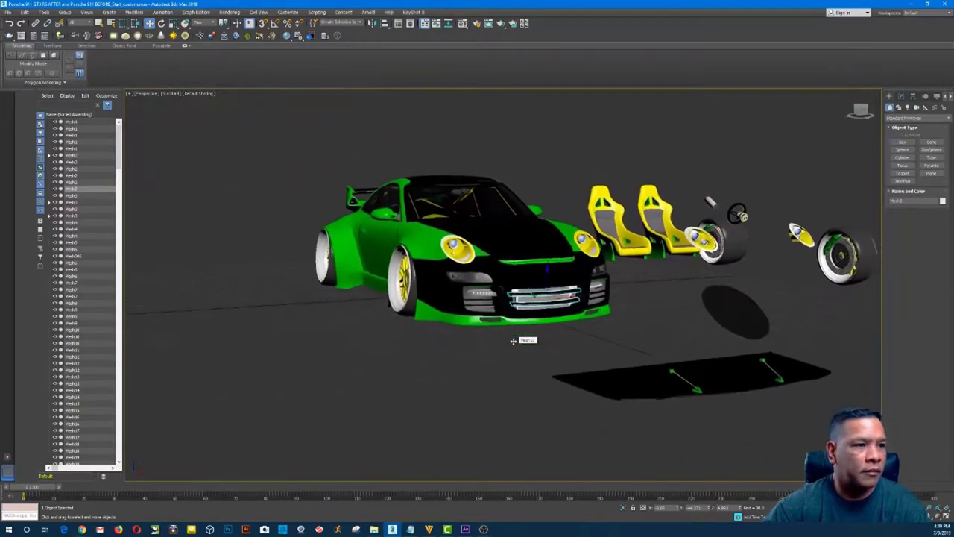
Move the black front splitter with its two green support rods underneath the front bumper
alt+middle_drag(649, 361, 703, 296)
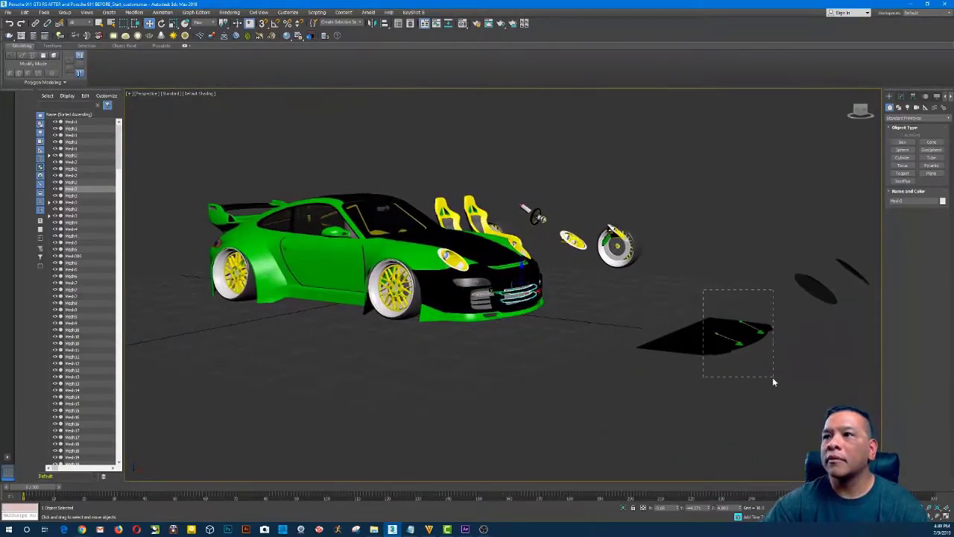
drag(773, 378, 772, 378)
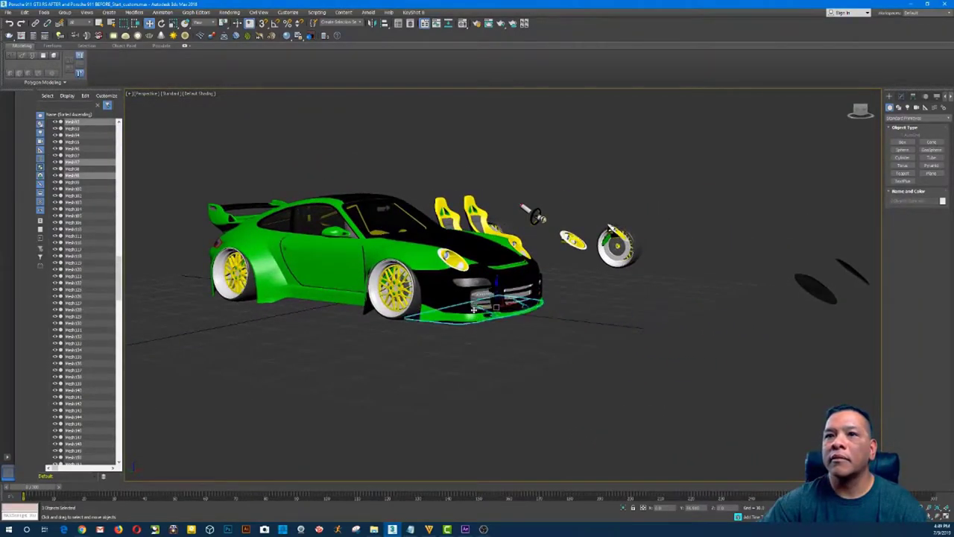
scroll(483, 310, up, 6)
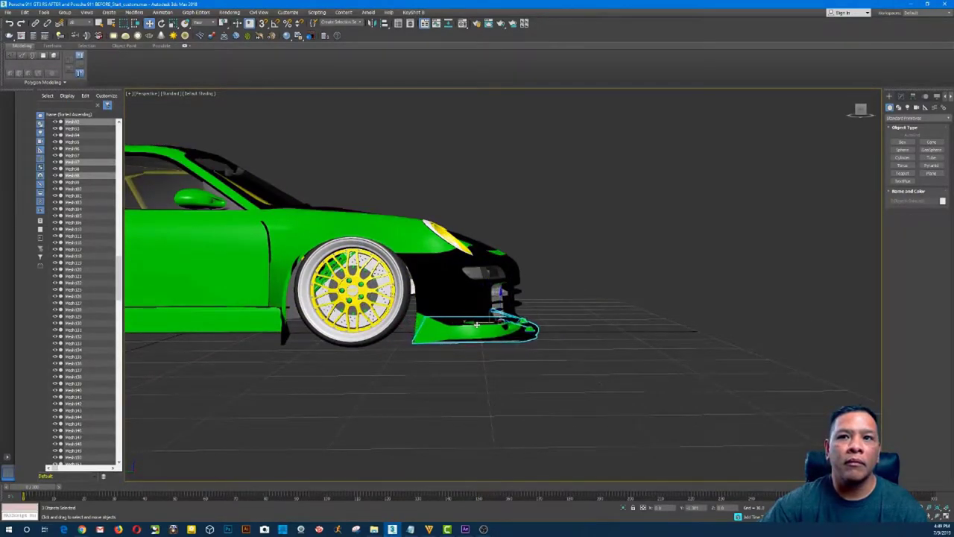
alt+middle_drag(482, 407, 479, 409)
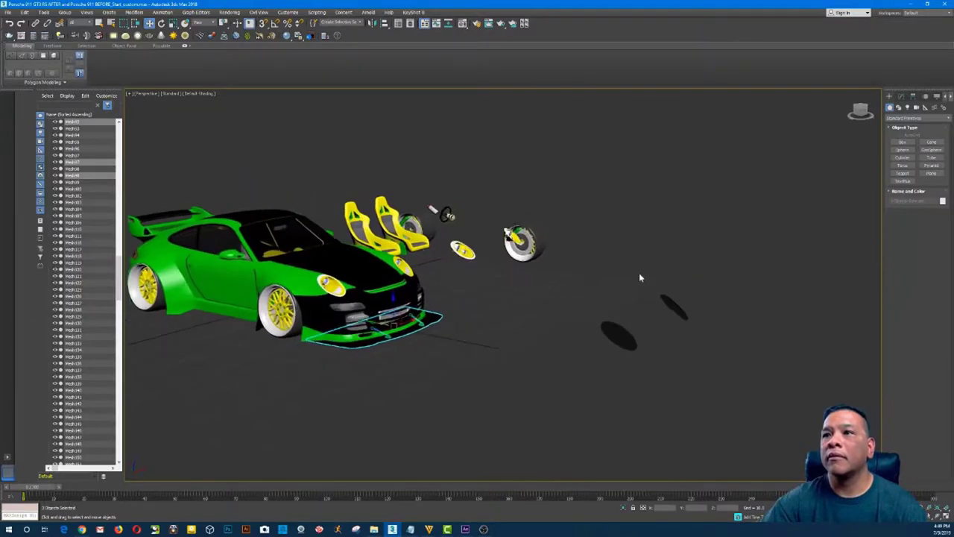
Move the two dark oval headlight covers onto the front fenders and delete the installed yellow headlights
drag(628, 278, 711, 381)
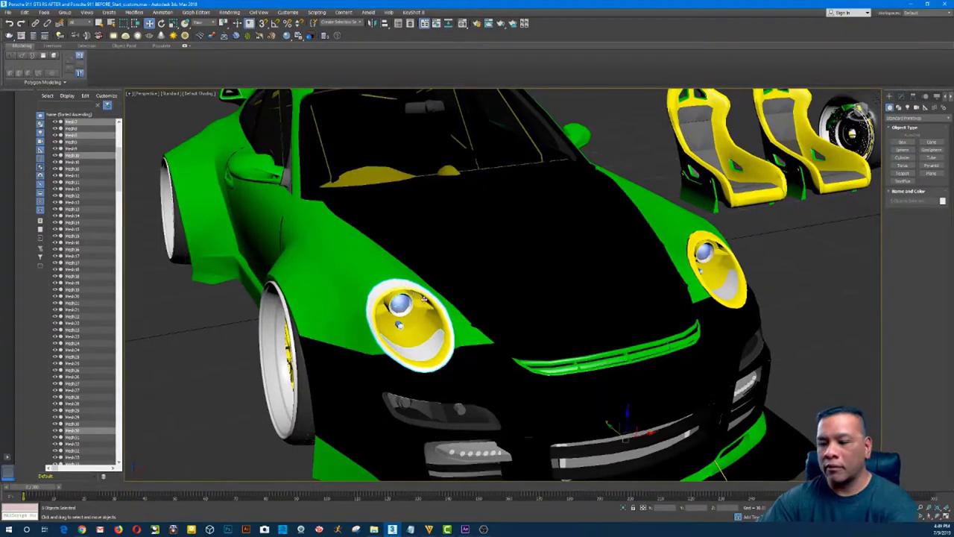
key(Delete)
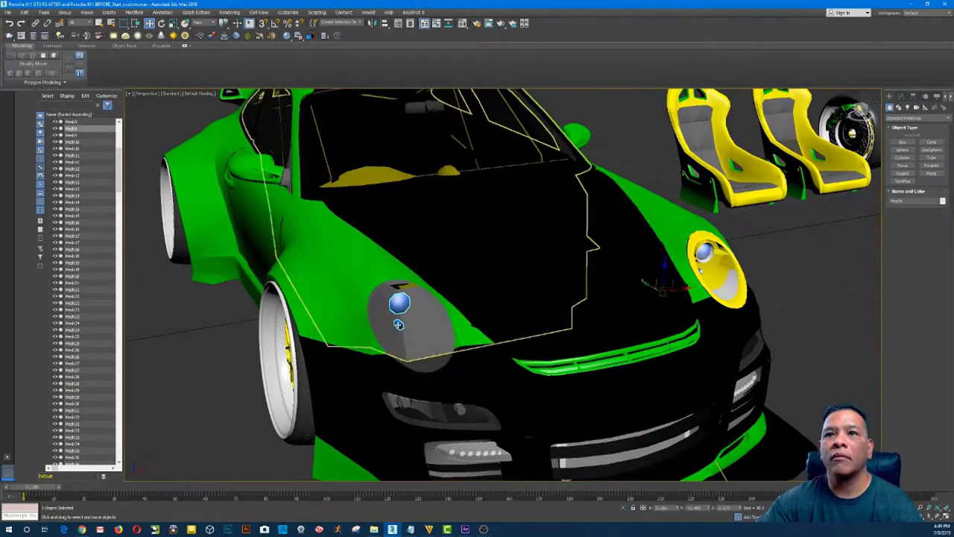
key(Delete)
alt+middle_drag(579, 379, 639, 321)
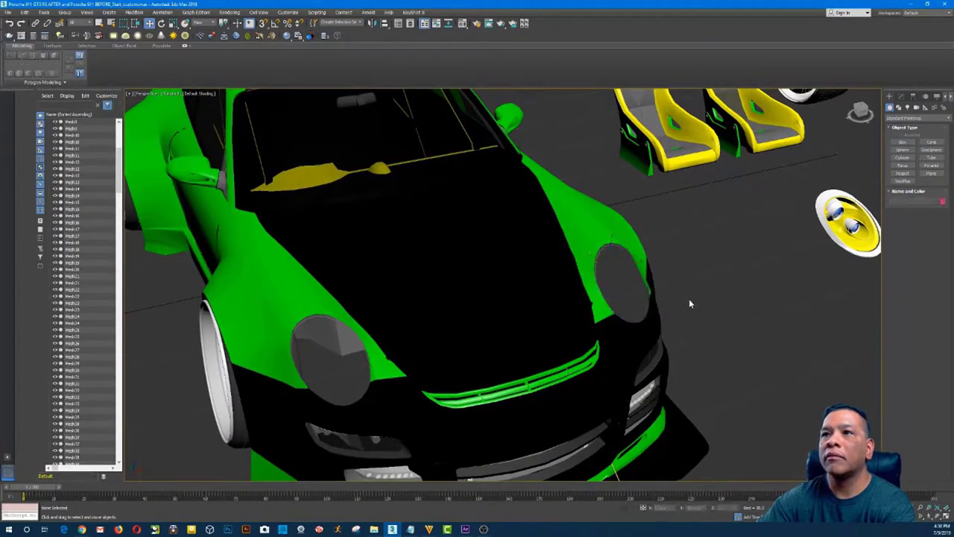
Move both loose twin-lens yellow headlight assemblies together into the front fender openings
scroll(689, 307, down, 8)
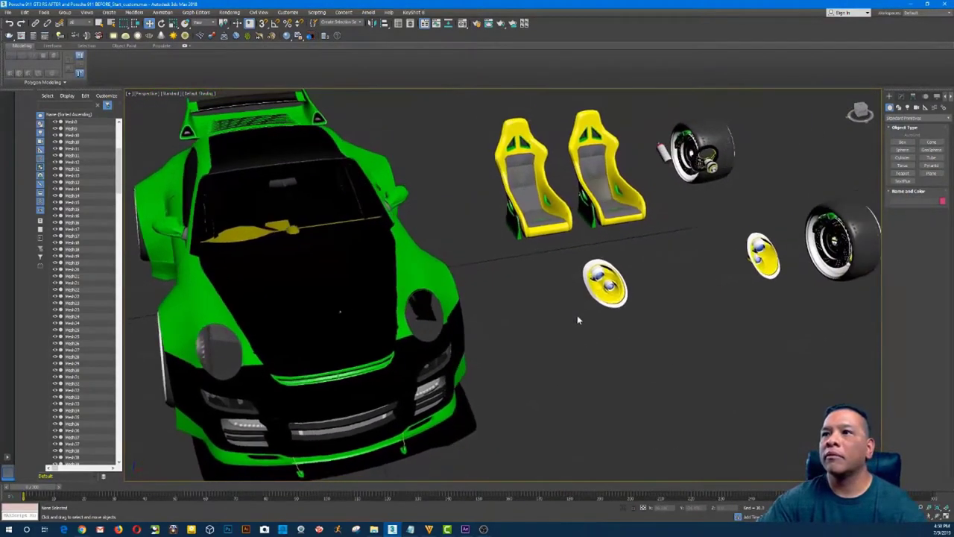
alt+middle_drag(577, 321, 483, 328)
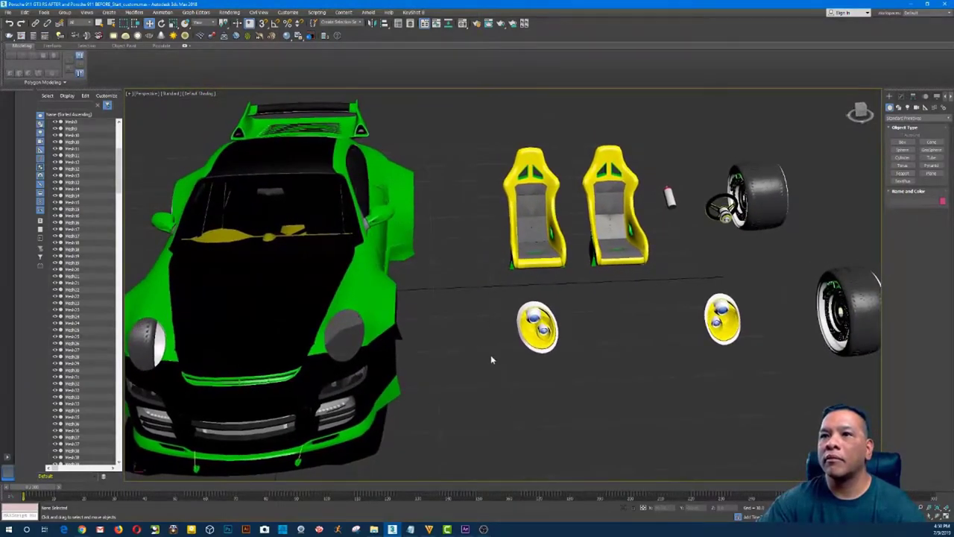
alt+middle_drag(515, 289, 758, 283)
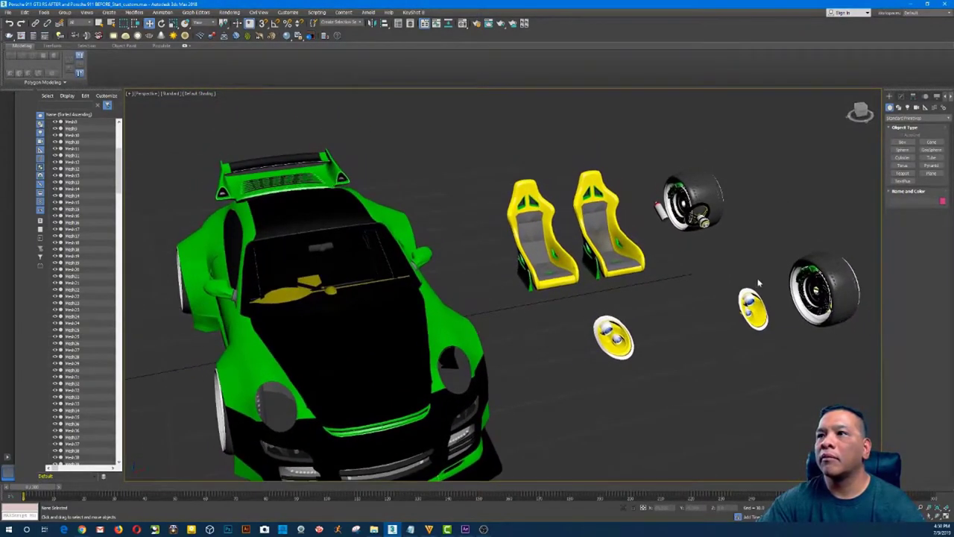
drag(758, 273, 740, 365)
ctrl+drag(582, 404, 582, 404)
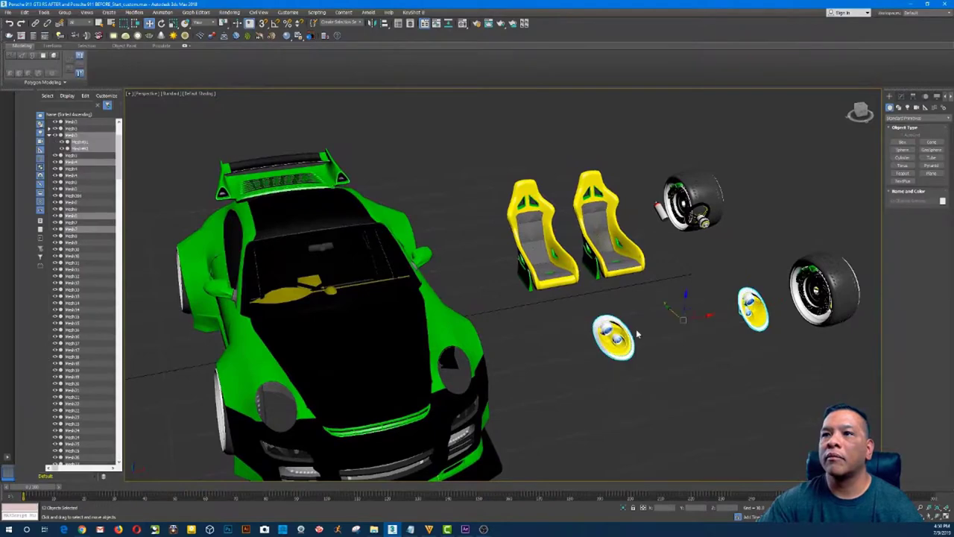
alt+middle_drag(636, 333, 757, 316)
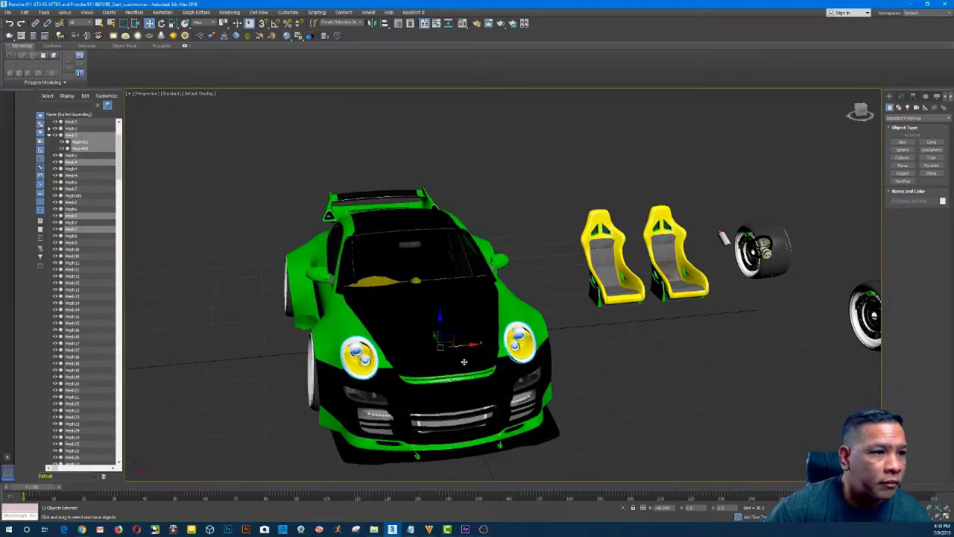
alt+middle_drag(464, 361, 568, 320)
scroll(596, 350, up, 3)
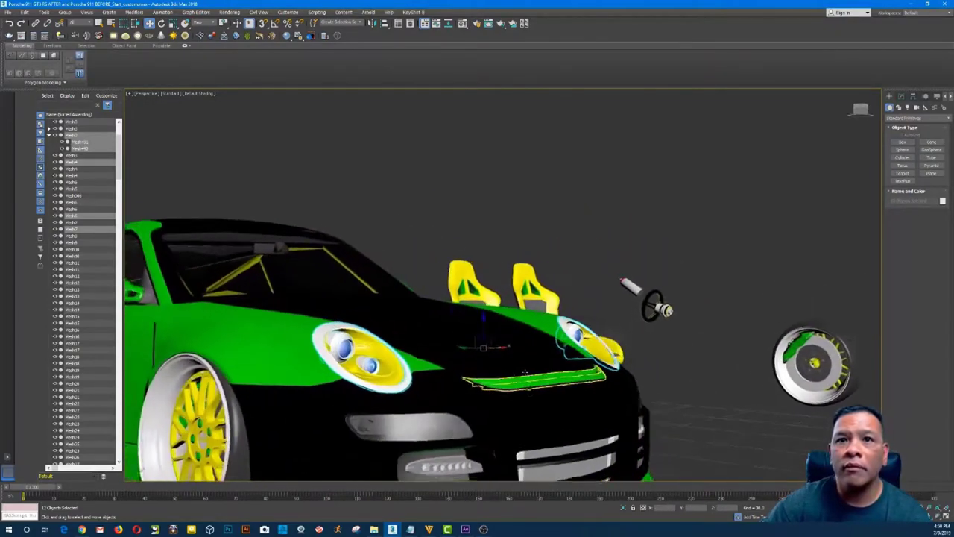
alt+middle_drag(611, 365, 700, 414)
Move the two yellow racing seats into the cabin and center them between the doors
scroll(773, 415, down, 2)
drag(550, 209, 595, 286)
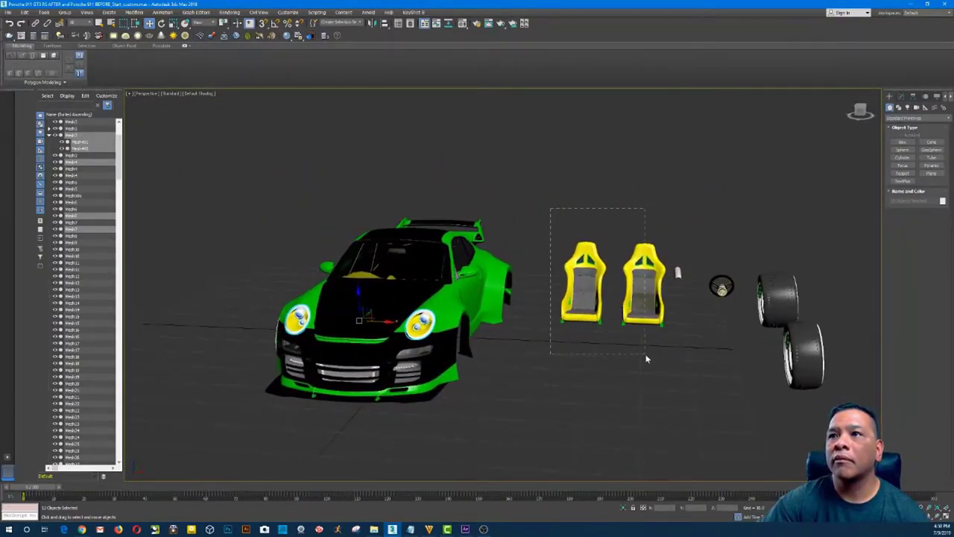
alt+middle_drag(647, 359, 551, 365)
scroll(548, 365, up, 2)
drag(661, 318, 496, 299)
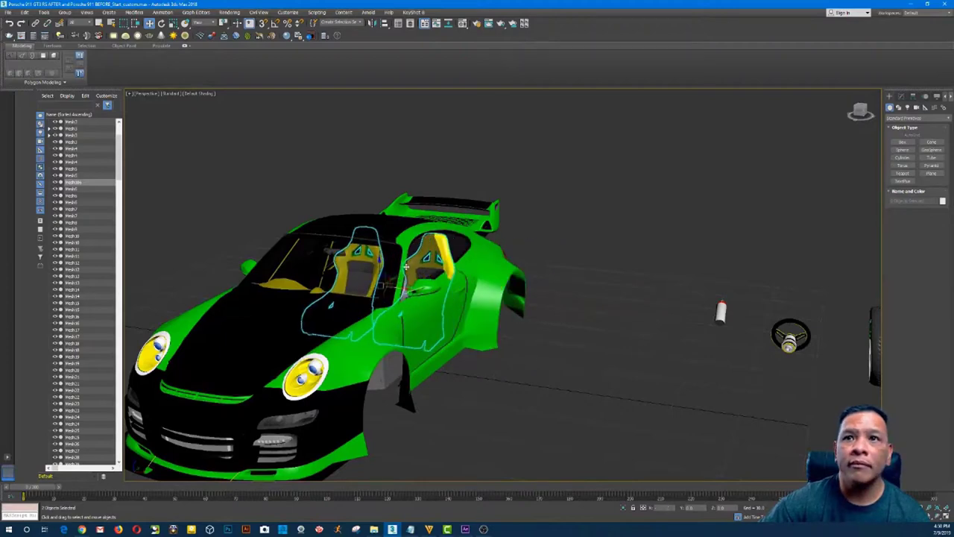
alt+middle_drag(396, 266, 533, 274)
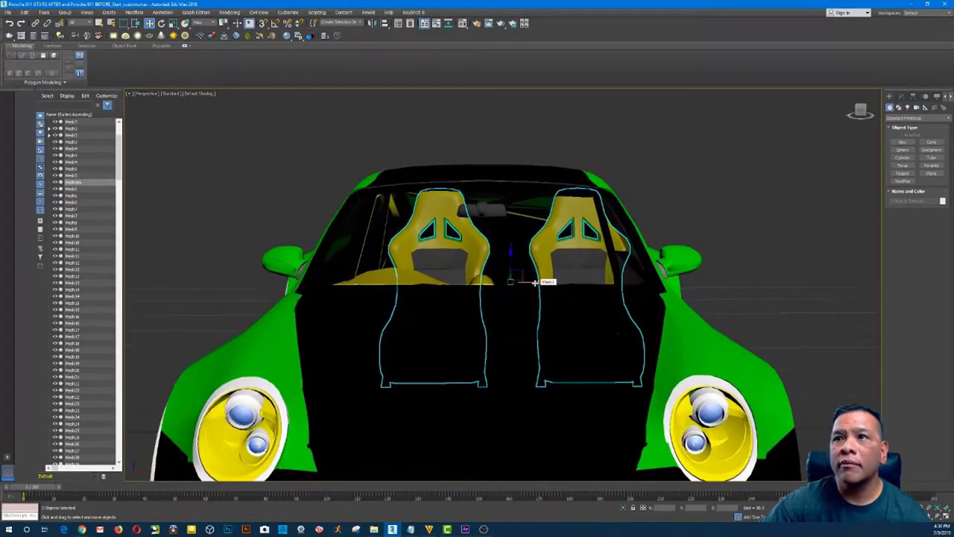
drag(525, 283, 506, 283)
alt+middle_drag(506, 283, 664, 330)
Move the white bottle with the red top into the car's cabin
scroll(538, 302, down, 2)
scroll(561, 280, down, 3)
scroll(634, 383, down, 4)
scroll(678, 260, up, 3)
alt+middle_drag(686, 222, 715, 216)
drag(715, 216, 748, 293)
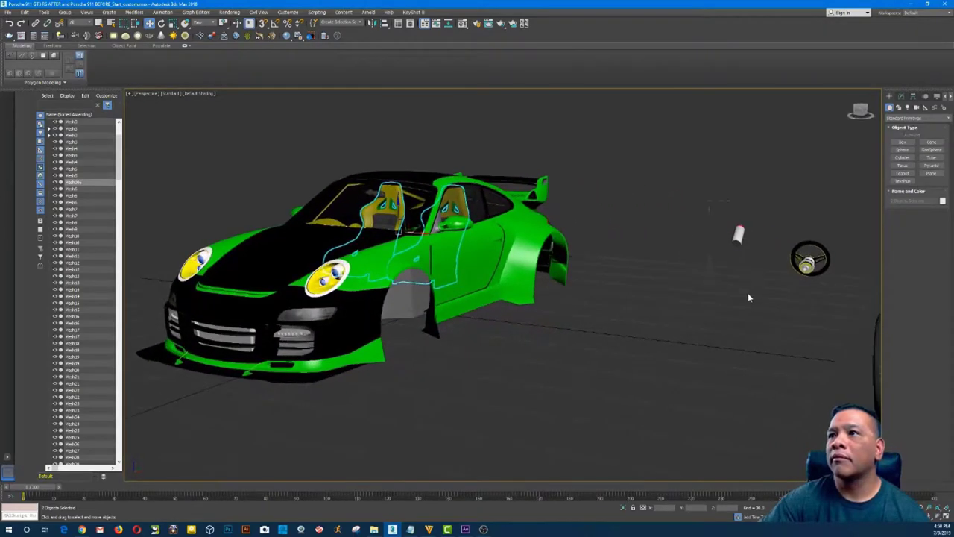
alt+middle_drag(747, 293, 663, 321)
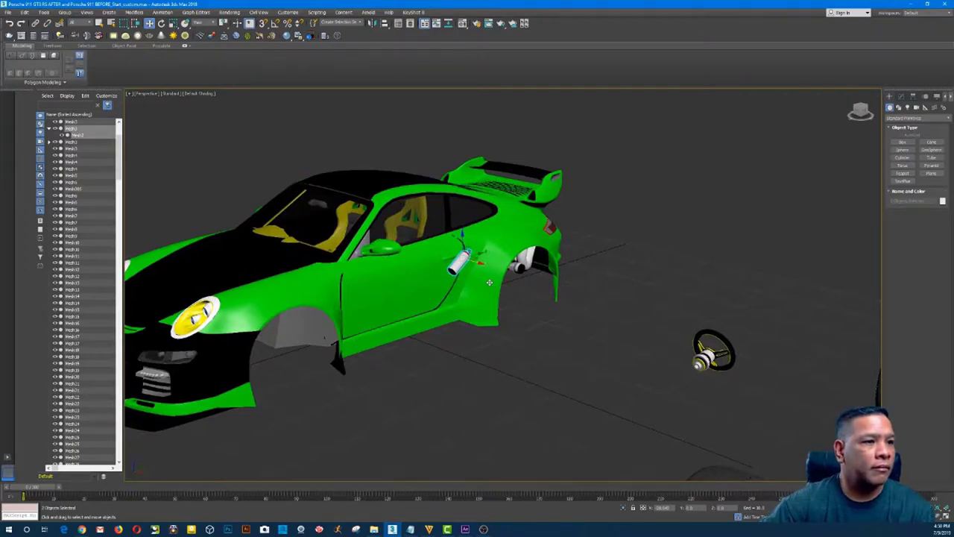
drag(444, 275, 401, 265)
alt+middle_drag(391, 260, 387, 214)
scroll(320, 301, up, 2)
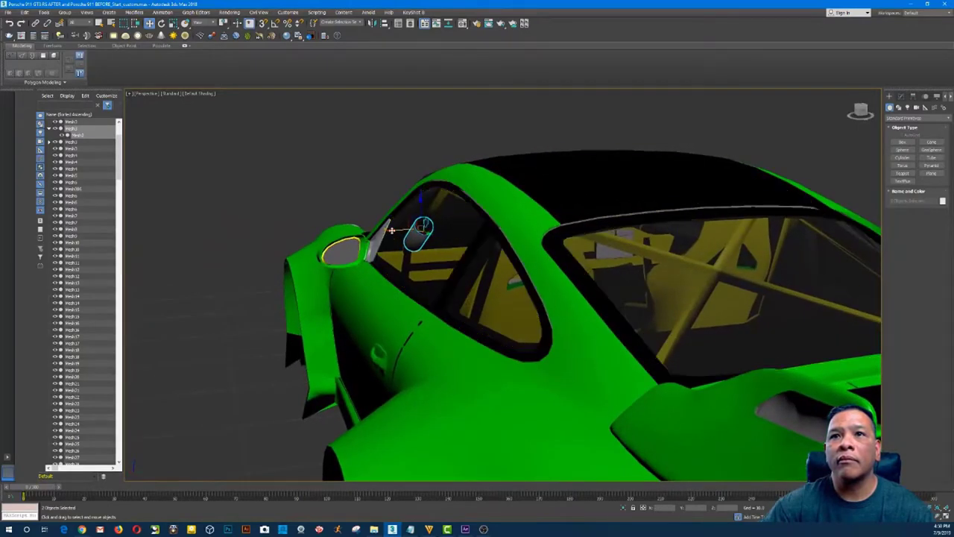
Move the two remaining wheels together into the front and rear wheel arches on the car's left side
scroll(321, 293, down, 6)
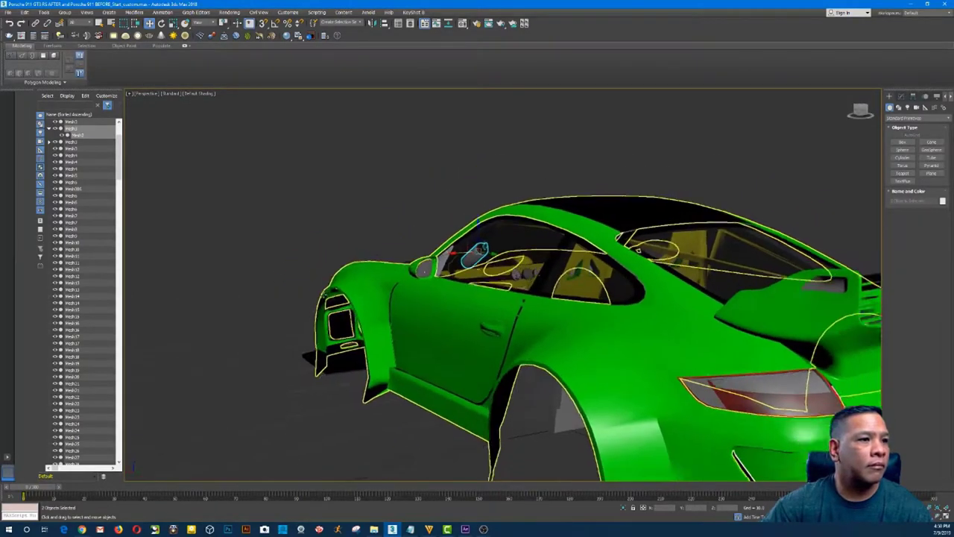
scroll(247, 293, down, 1)
middle_drag(247, 293, 320, 279)
drag(233, 220, 278, 309)
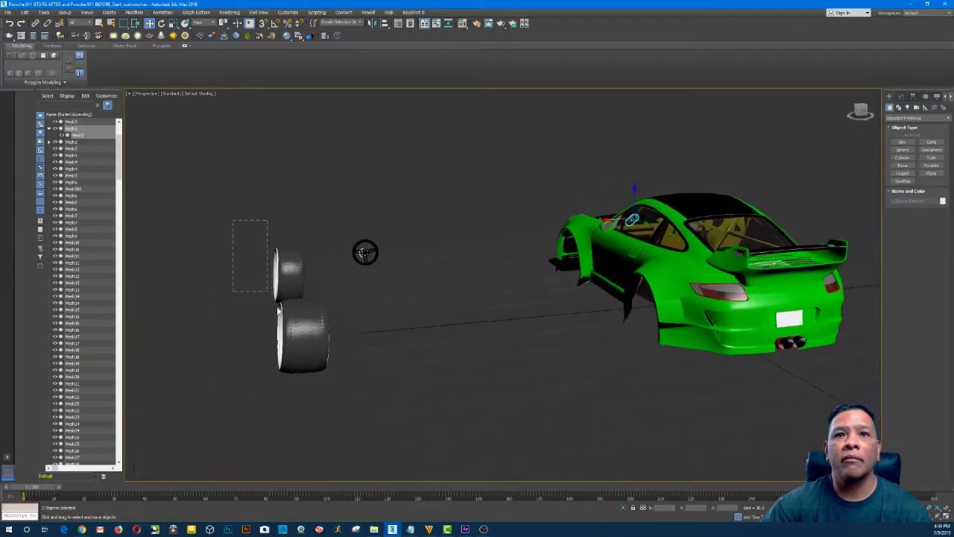
drag(319, 417, 319, 417)
alt+middle_drag(319, 418, 272, 322)
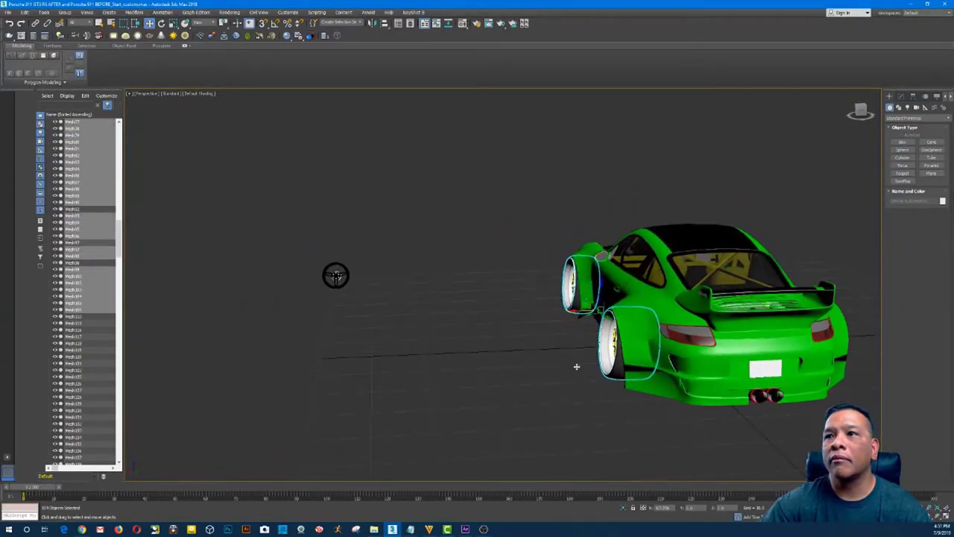
Move the steering wheel with its hub into the cabin in front of the driver's seat
alt+middle_drag(575, 370, 664, 281)
drag(665, 281, 784, 412)
alt+middle_drag(784, 412, 758, 426)
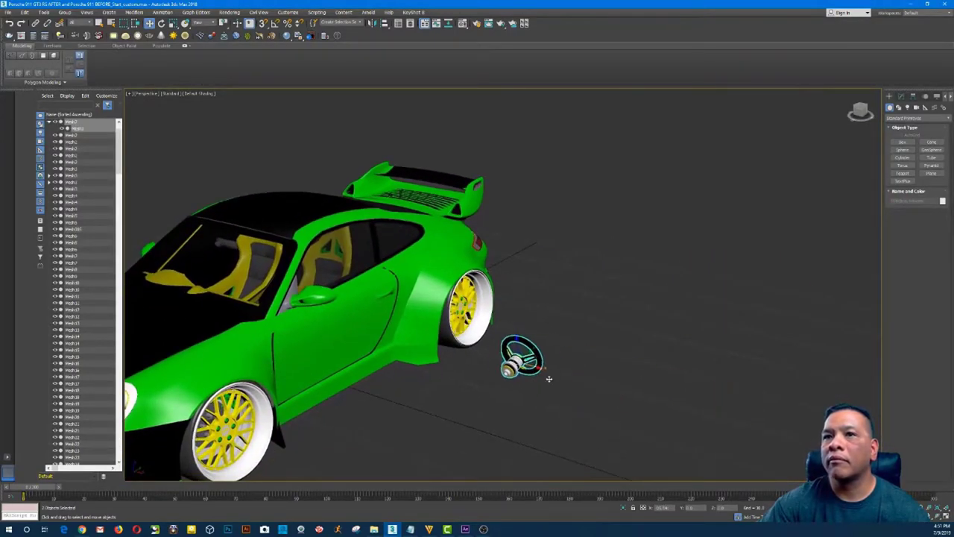
alt+middle_drag(549, 379, 274, 323)
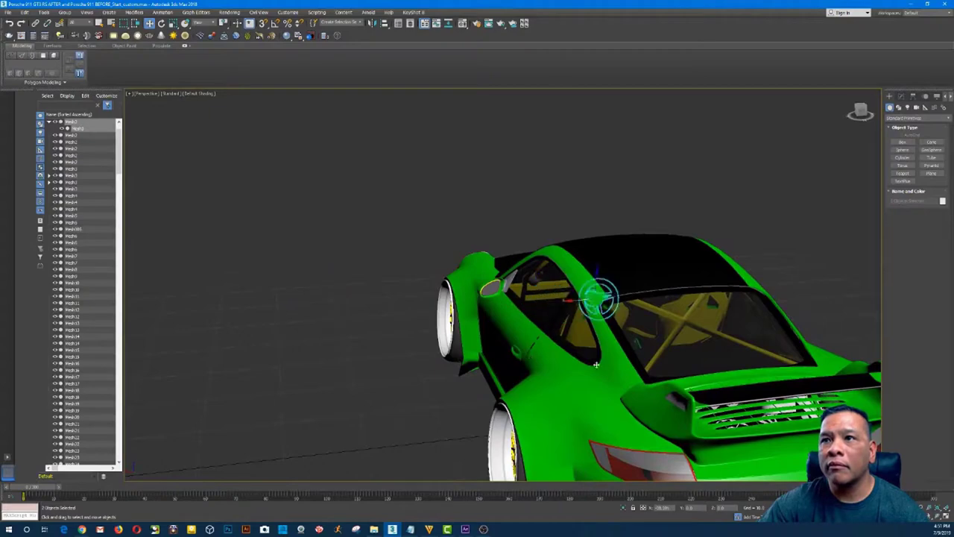
alt+middle_drag(596, 363, 511, 355)
right_click(419, 326)
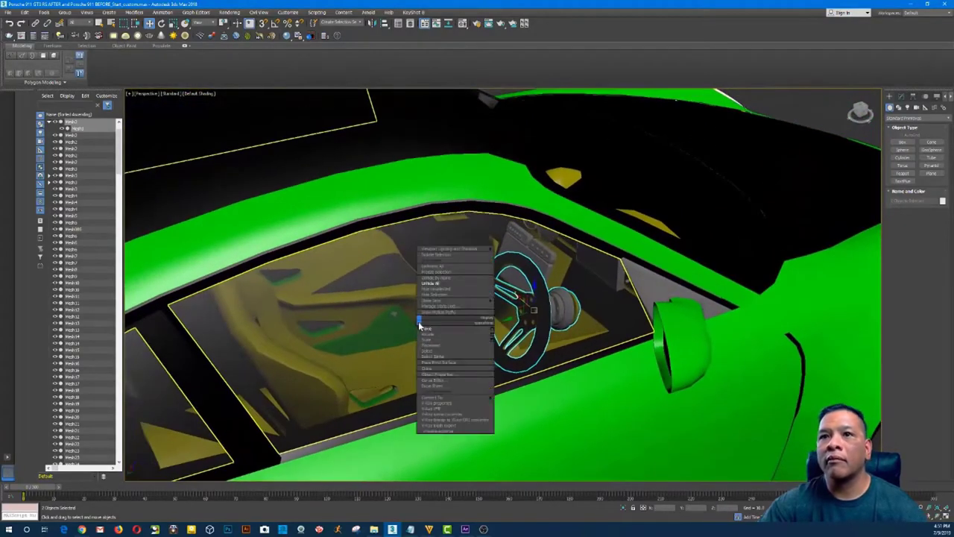
click(446, 294)
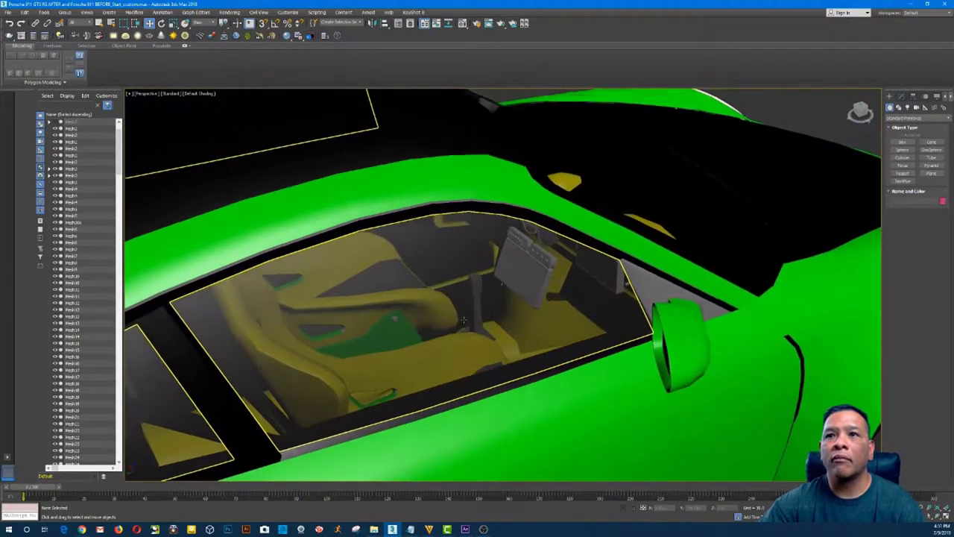
alt+middle_drag(462, 328, 589, 336)
click(589, 336)
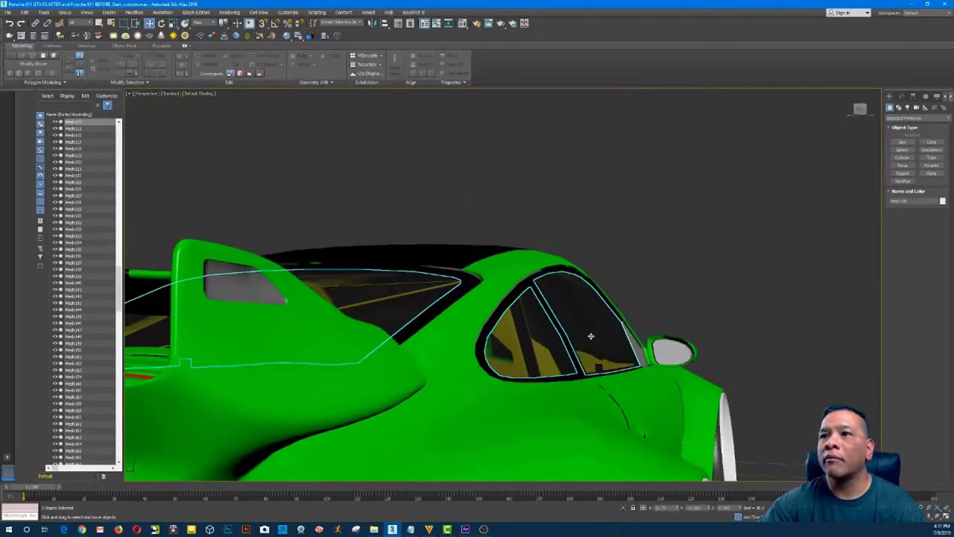
right_click(672, 227)
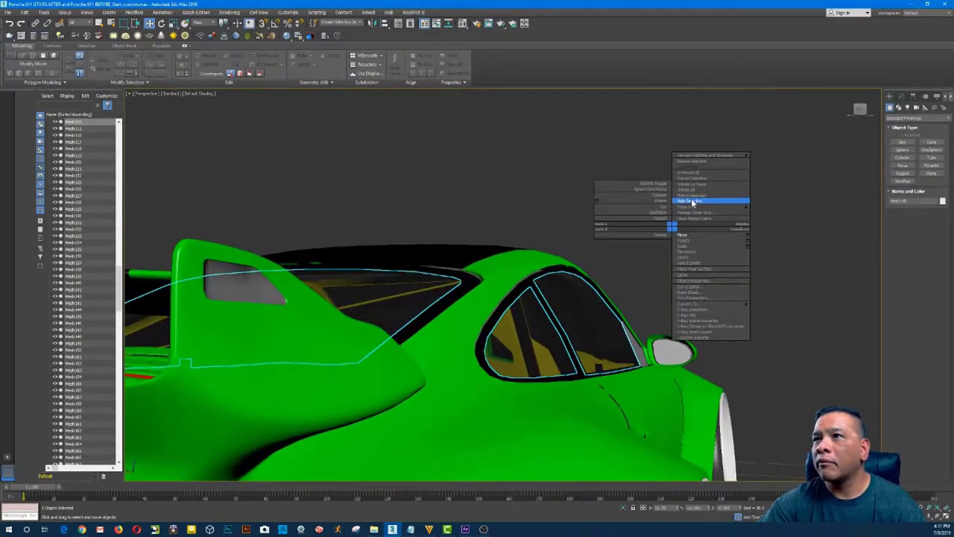
click(691, 199)
alt+middle_drag(689, 224, 701, 192)
right_click(700, 192)
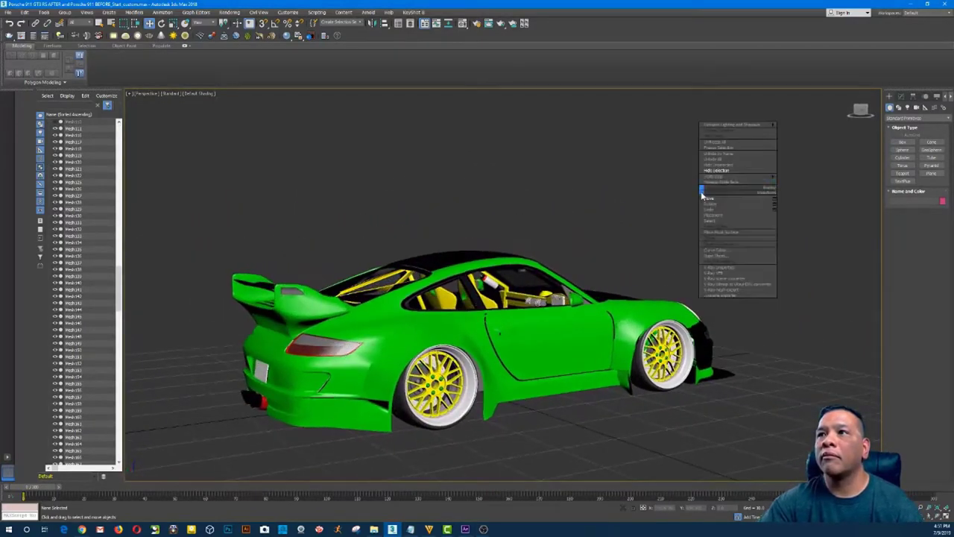
click(728, 160)
Hide the car's window glass to expose the cabin interior
alt+middle_drag(728, 162, 807, 335)
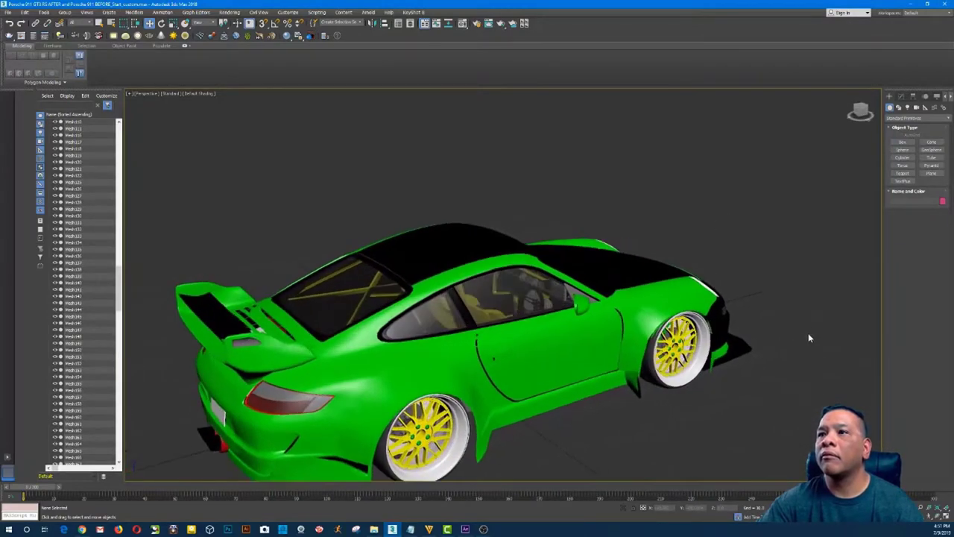
scroll(807, 334, up, 4)
click(479, 308)
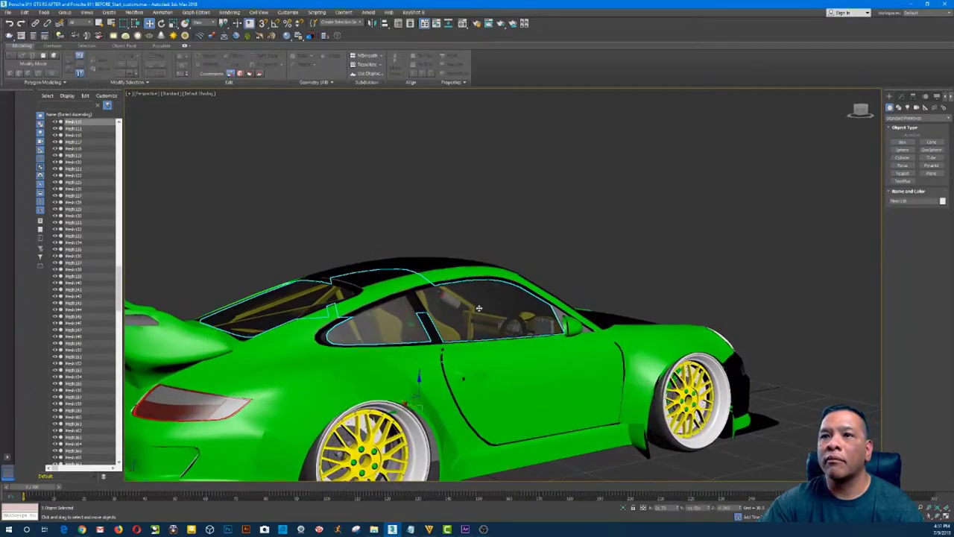
right_click(582, 161)
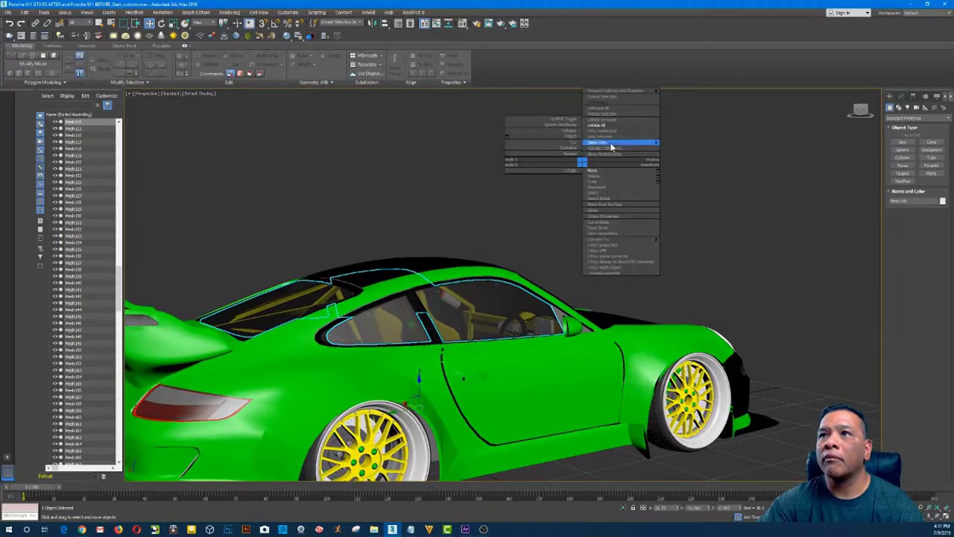
click(613, 137)
Adjust the position of the steering wheel and its hub together in front of the driver's seat
alt+middle_drag(597, 190, 566, 296)
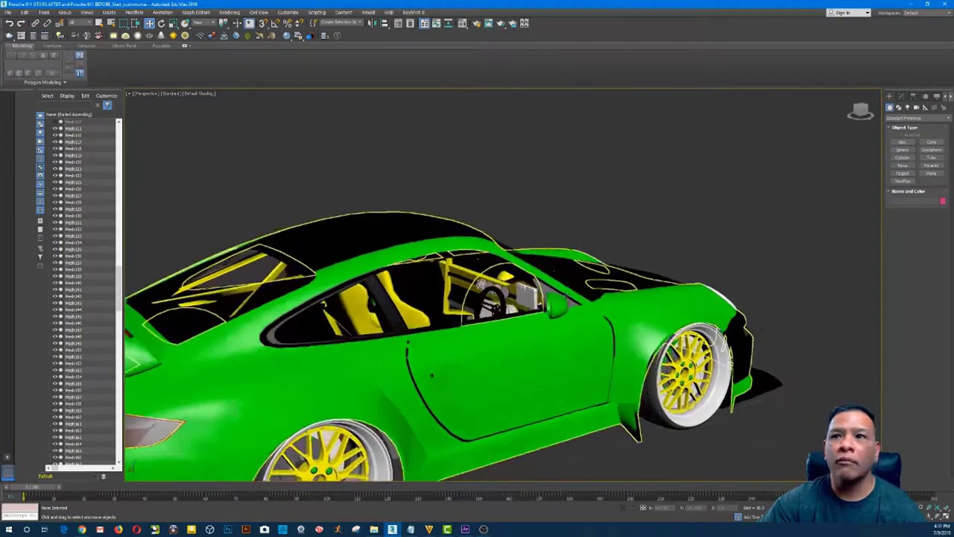
scroll(525, 301, up, 5)
alt+middle_drag(477, 316, 459, 328)
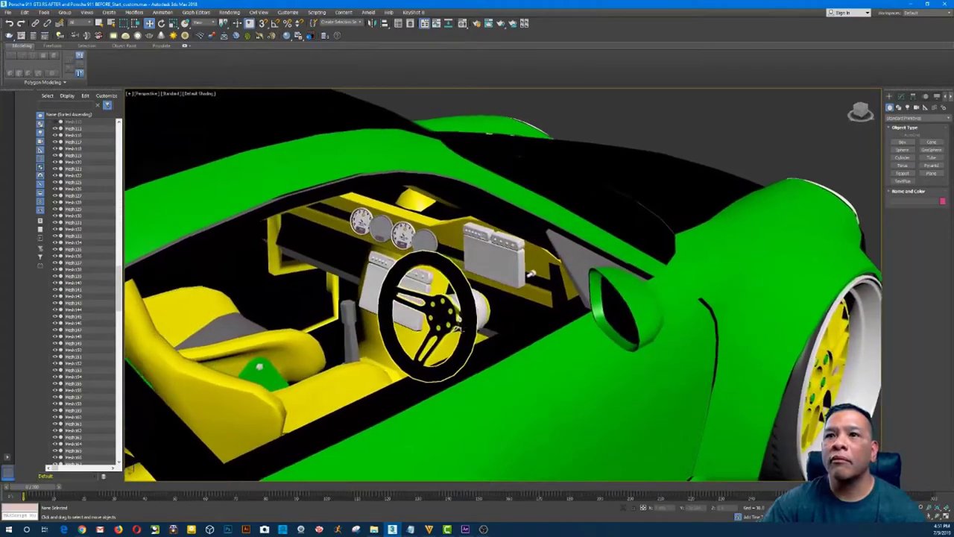
alt+middle_drag(531, 274, 484, 293)
click(509, 326)
ctrl+click(484, 334)
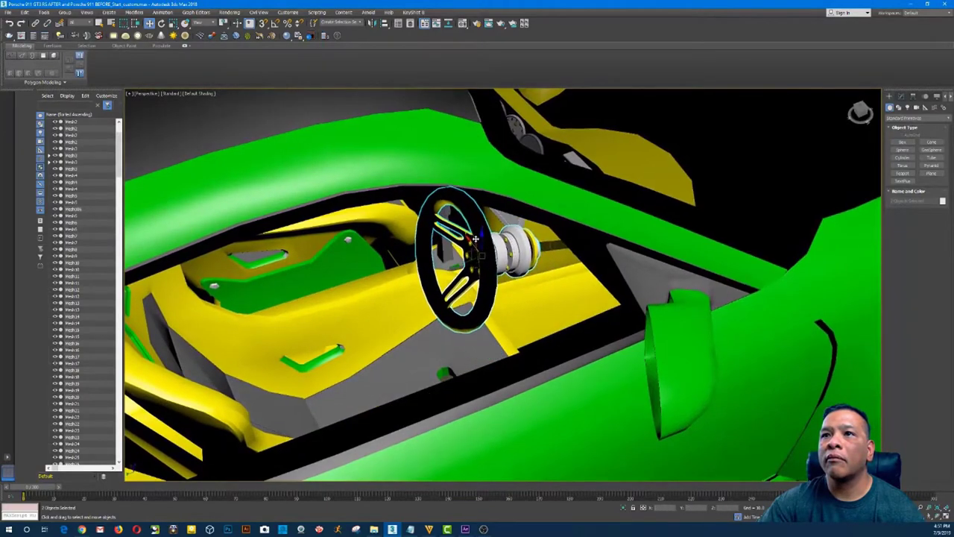
alt+middle_drag(475, 238, 657, 298)
Move the two wheel center caps together into the yellow rims on the car's right side and clear the selection
scroll(578, 249, down, 5)
drag(657, 298, 729, 399)
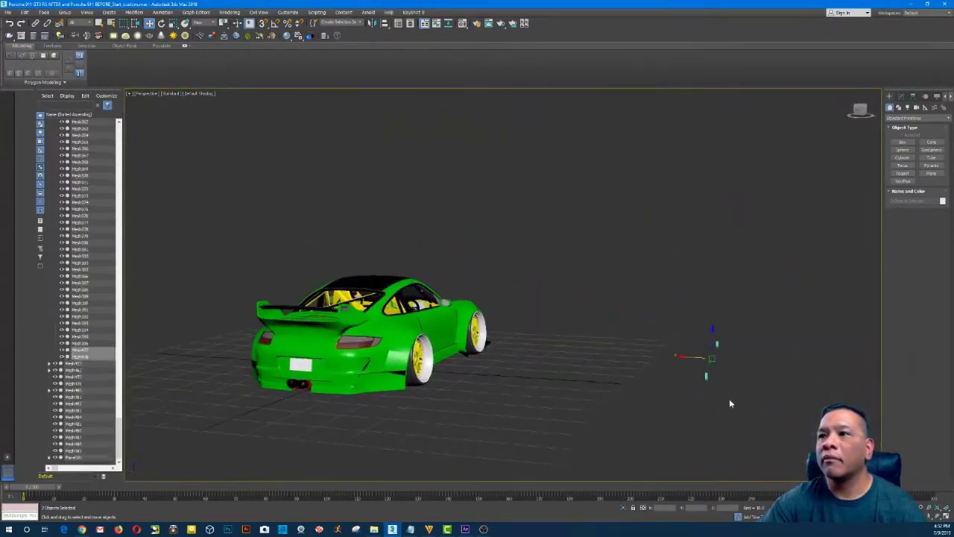
alt+middle_drag(729, 399, 671, 405)
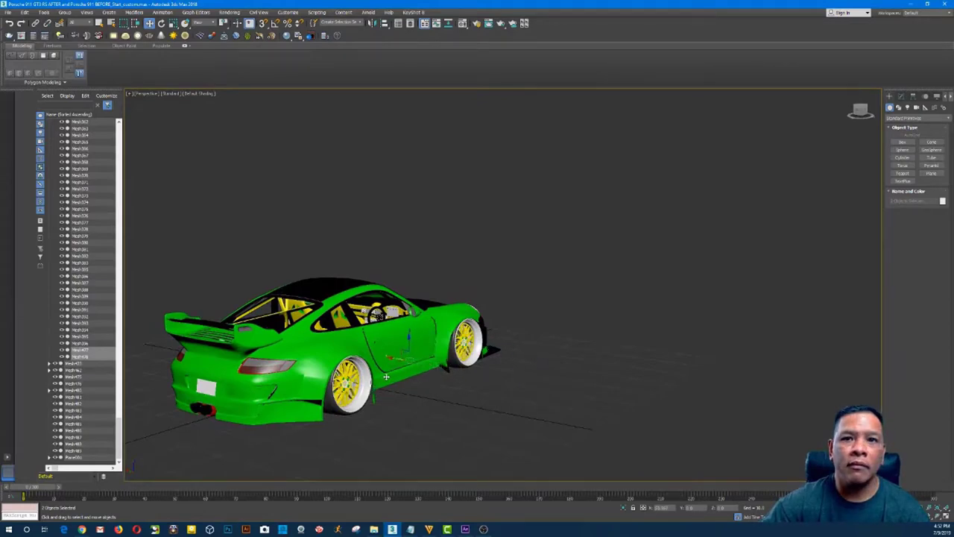
scroll(427, 382, up, 5)
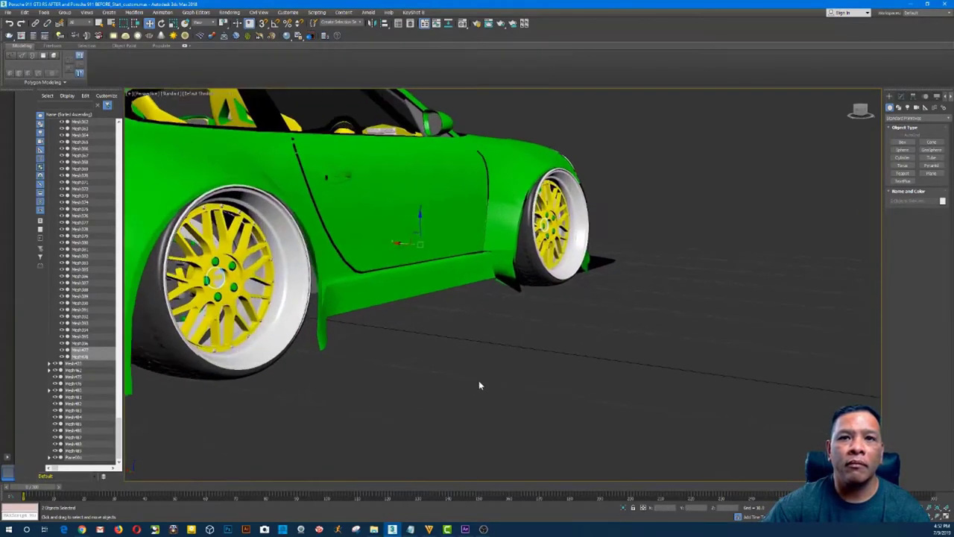
middle_drag(479, 380, 575, 367)
scroll(575, 366, up, 3)
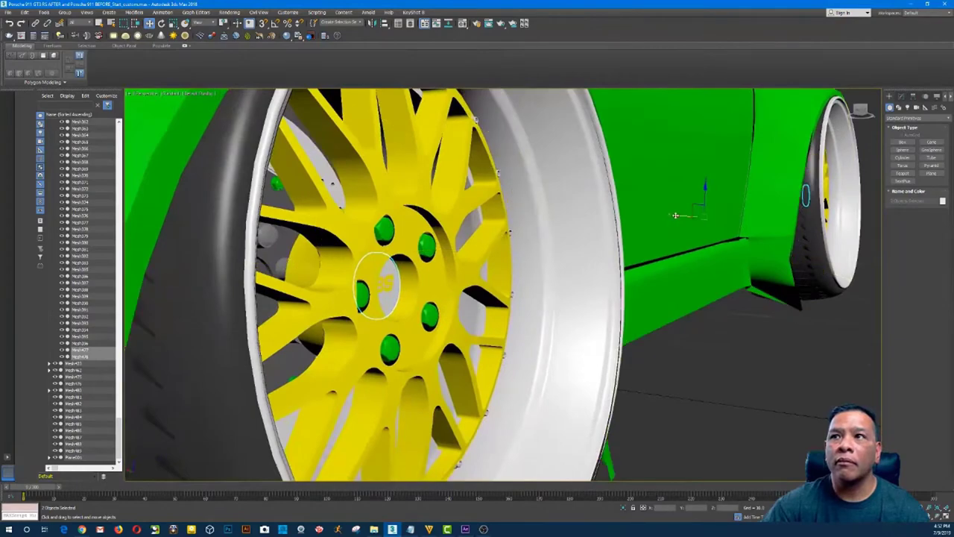
scroll(700, 313, down, 8)
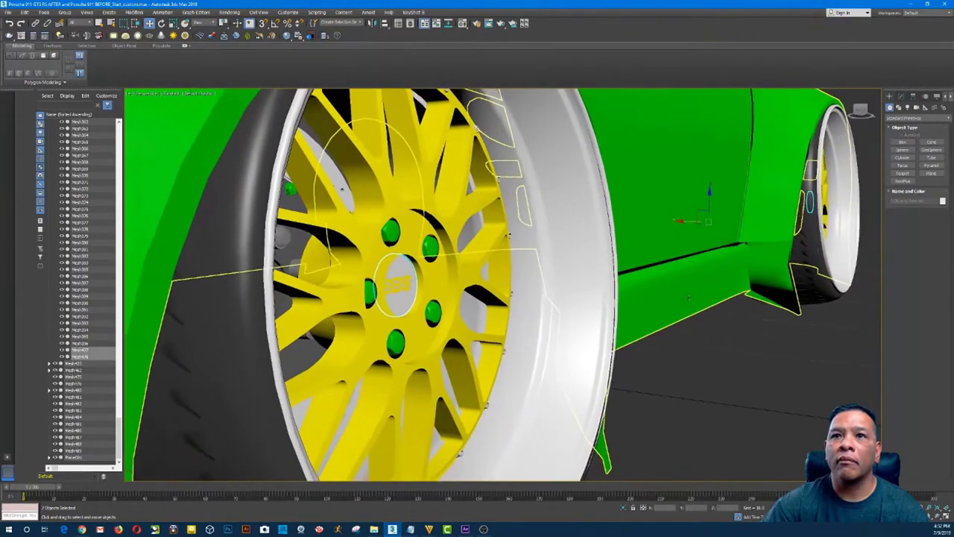
alt+middle_drag(712, 328, 597, 386)
click(678, 387)
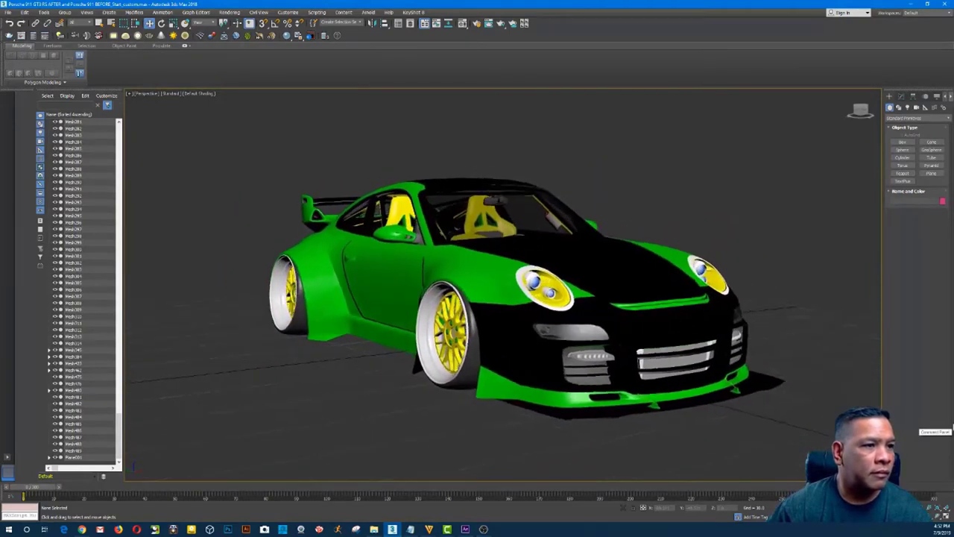
alt+middle_drag(537, 386, 507, 387)
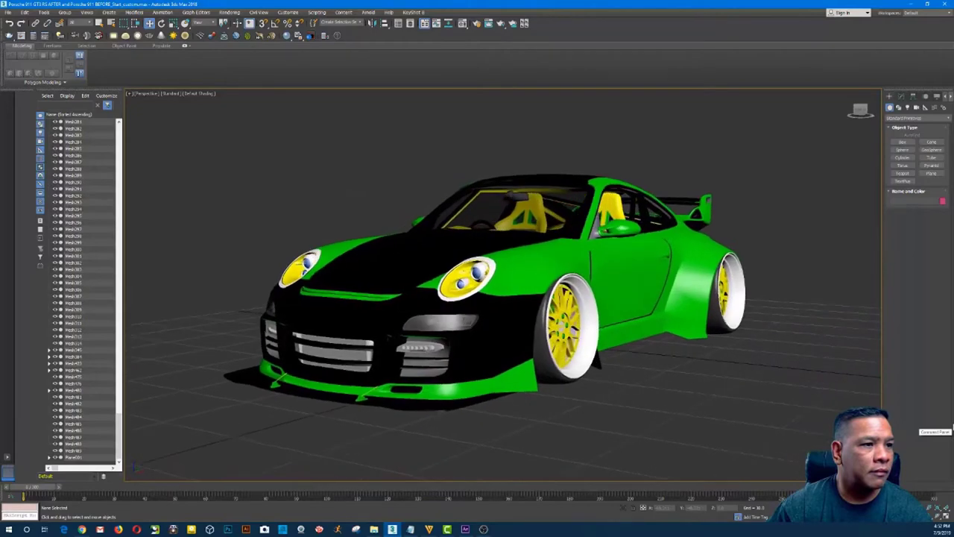